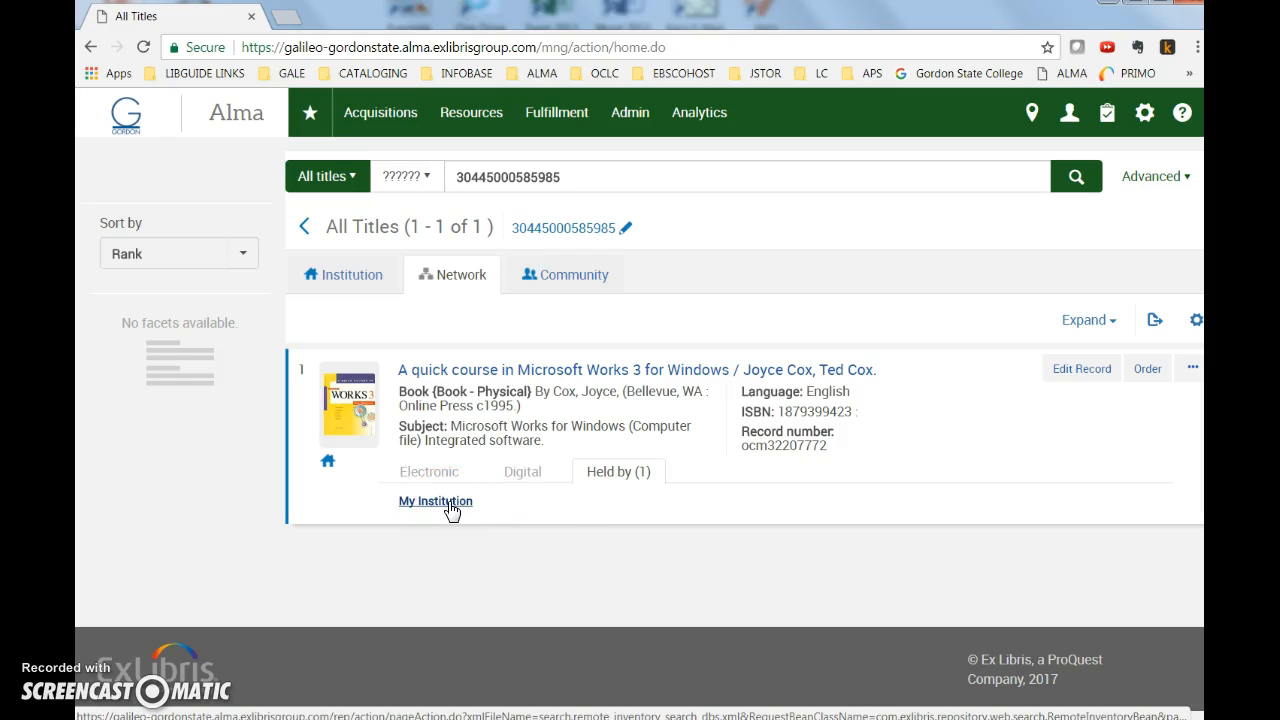
Open the Microsoft Works 3 network record for editing and copy it to the local catalog.
click(1066, 380)
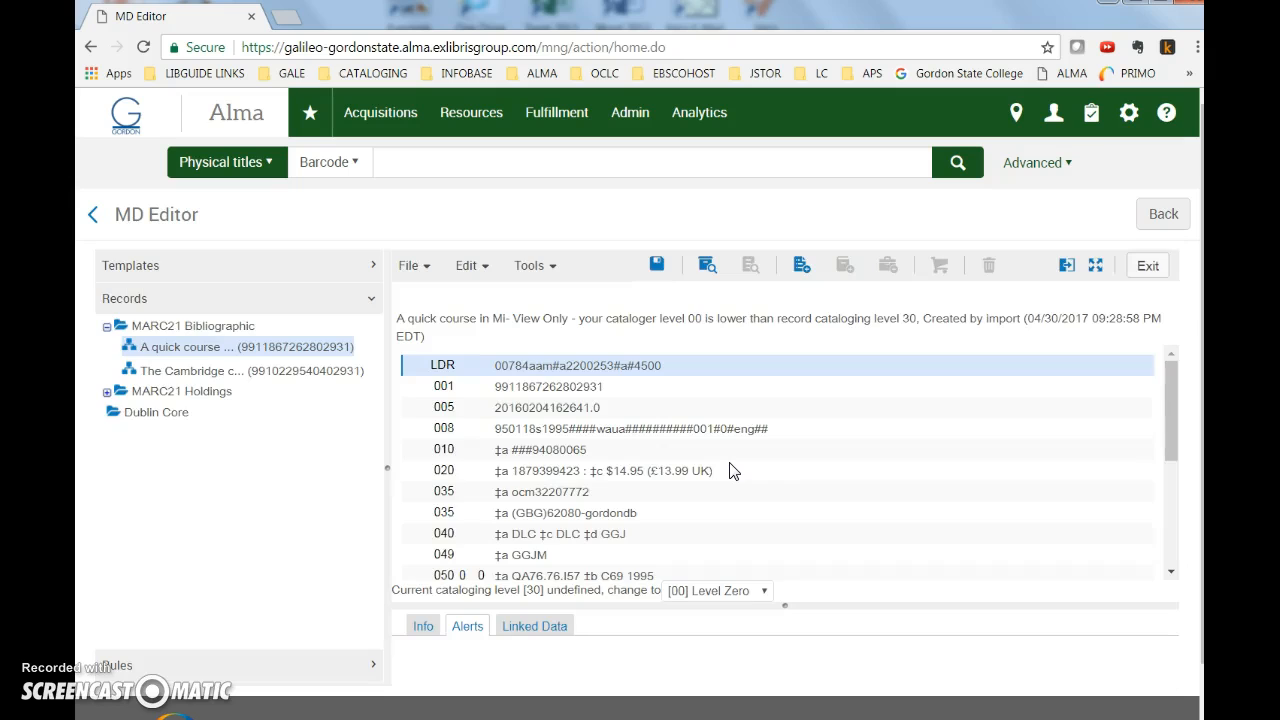
click(420, 265)
click(458, 548)
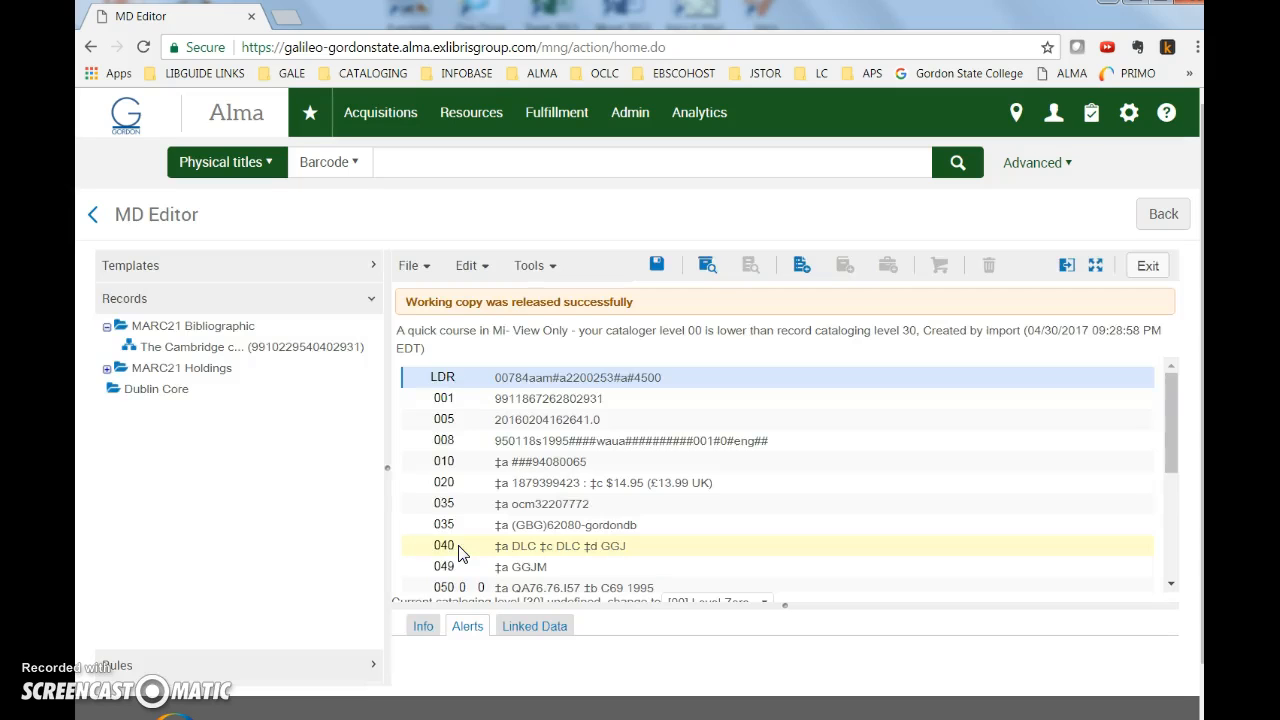
Set the record's management tag to Suppress from Discovery, then save and release it.
click(549, 266)
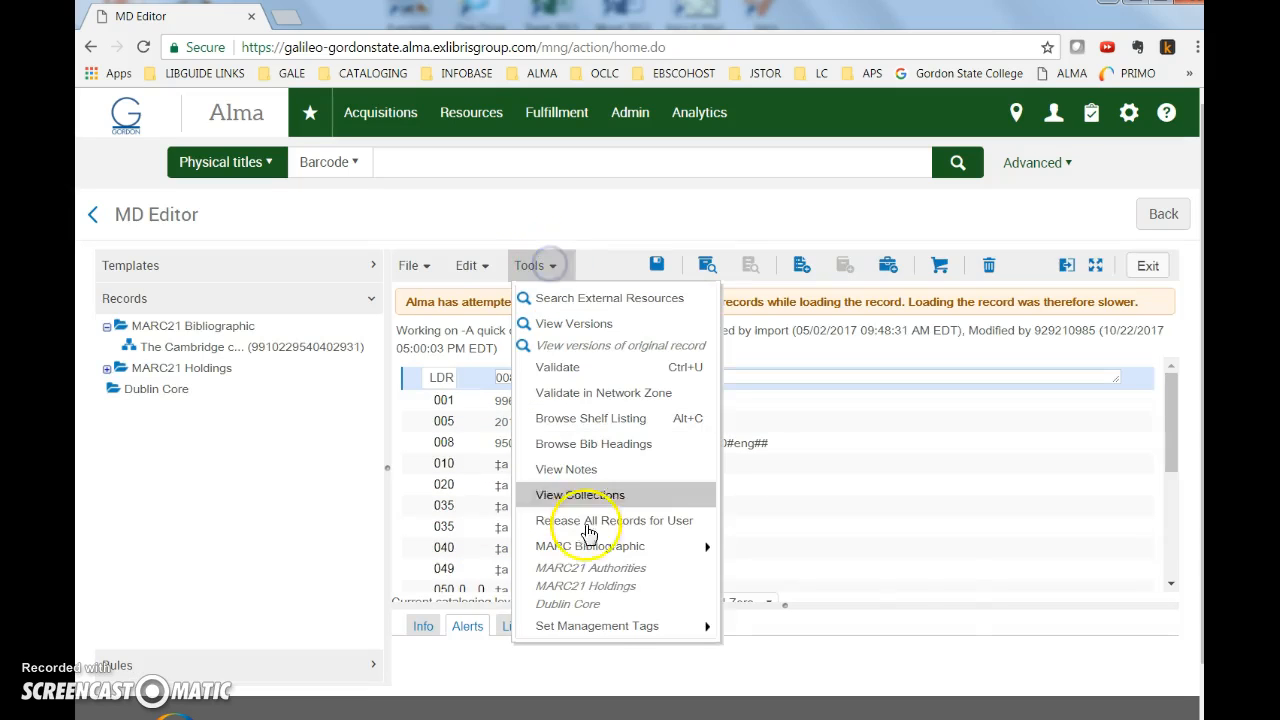
mouse_move(606, 623)
mouse_move(778, 645)
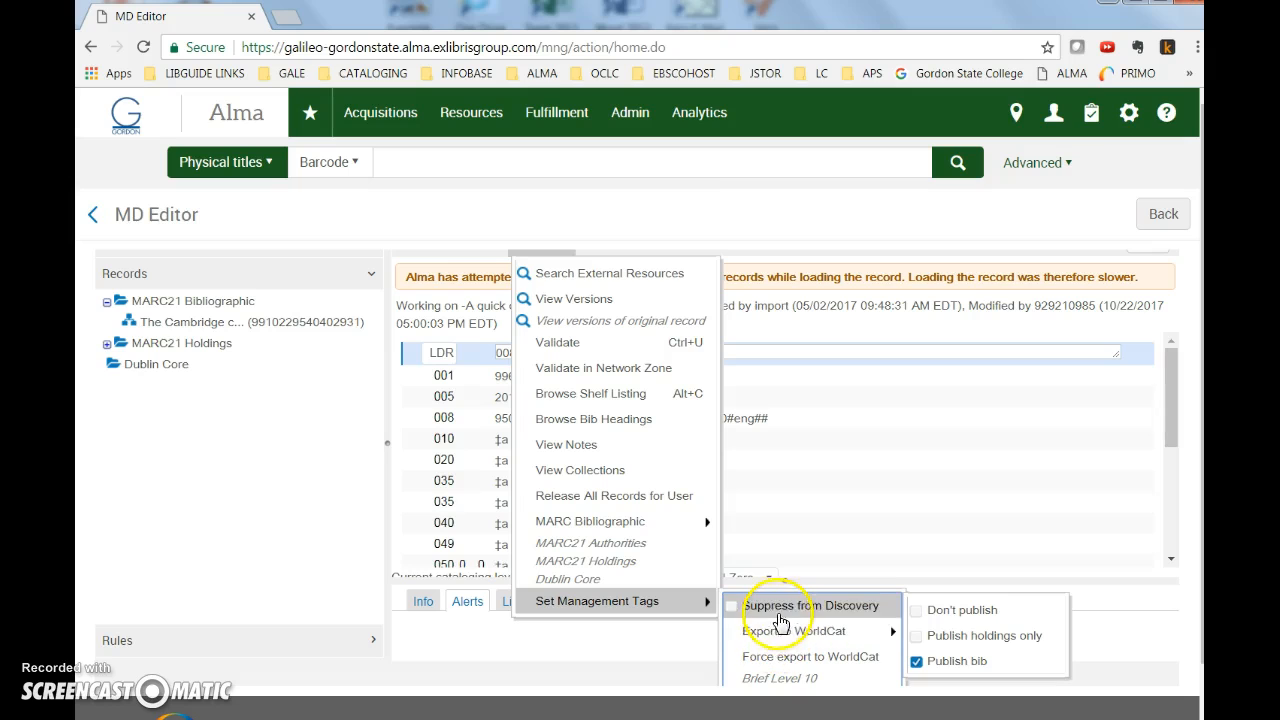
click(783, 606)
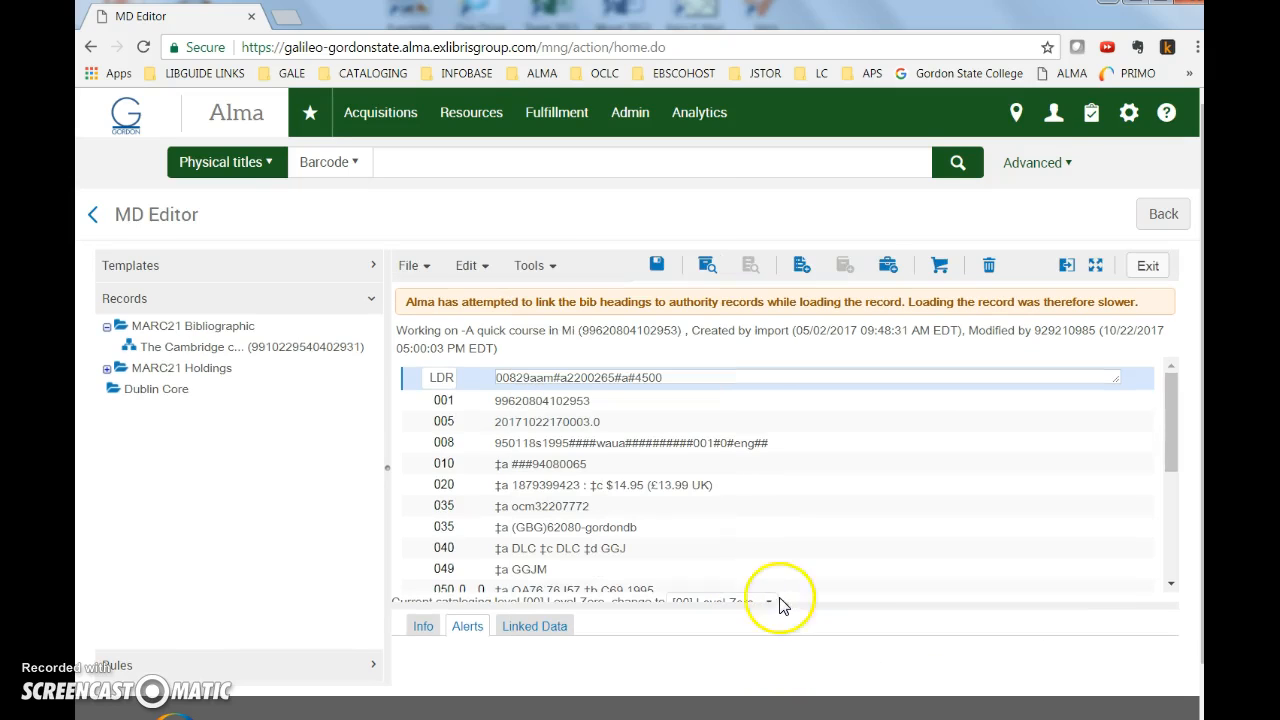
click(418, 265)
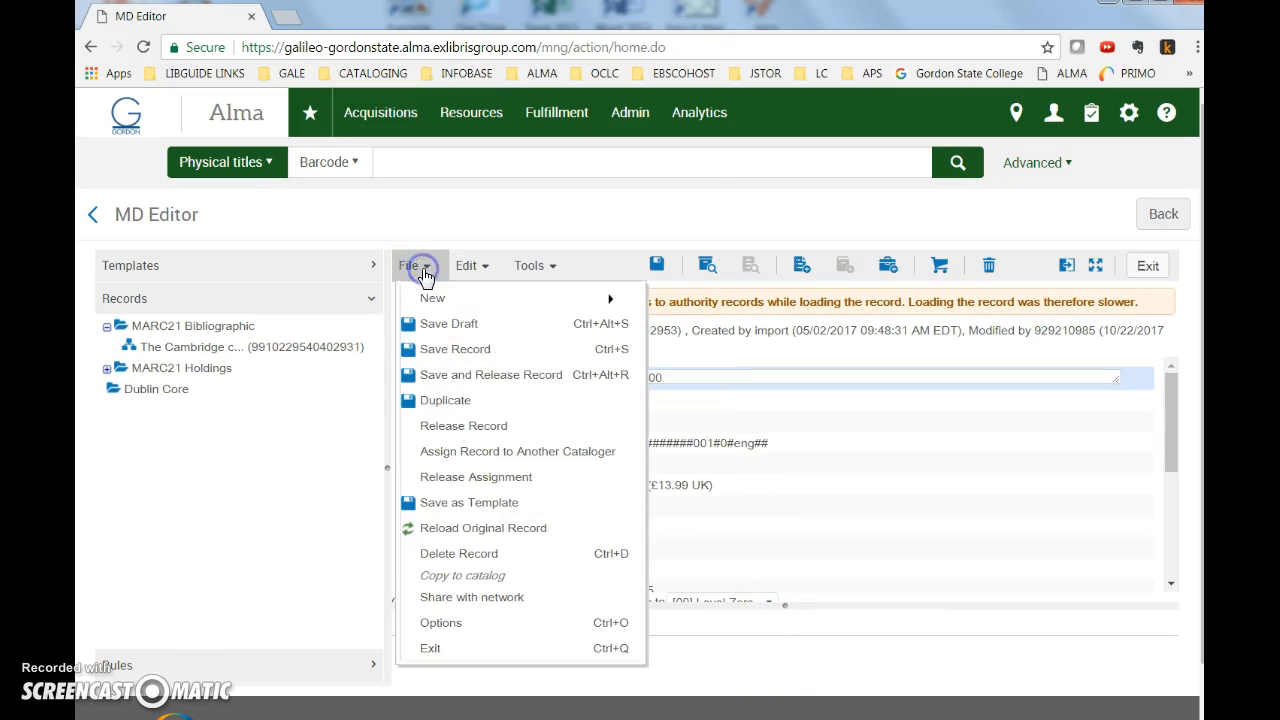
click(465, 375)
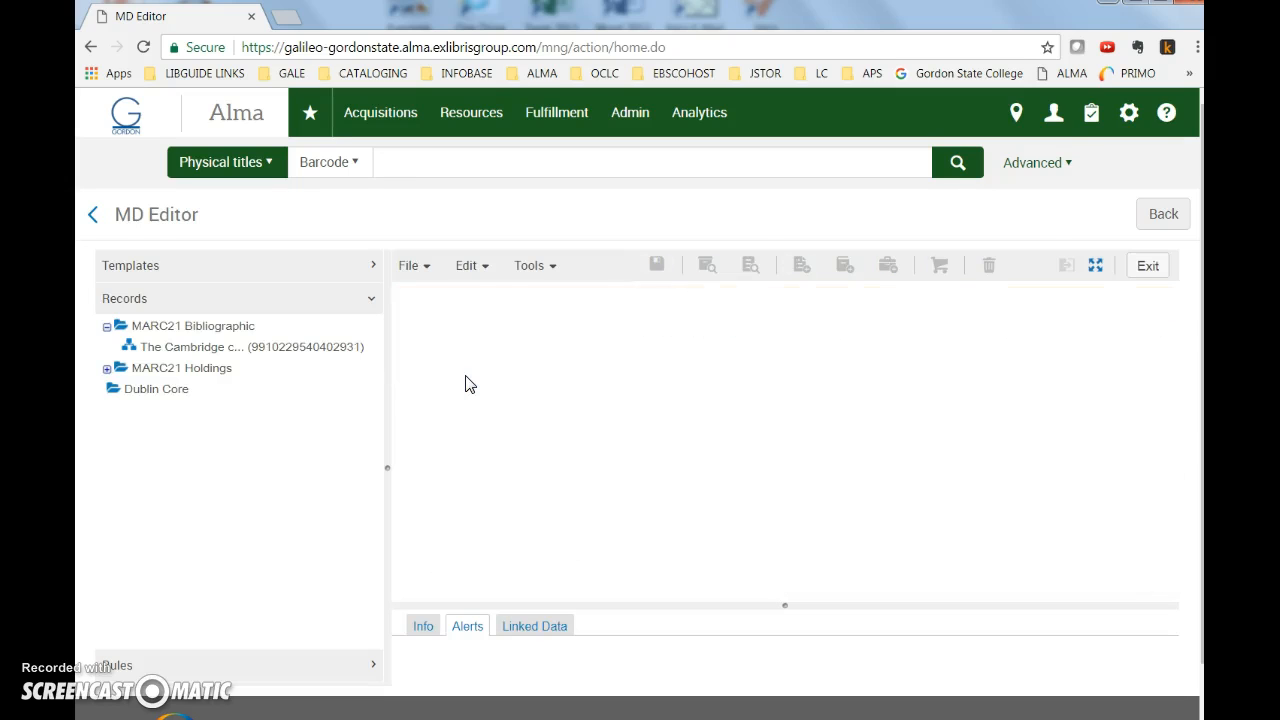
click(1164, 215)
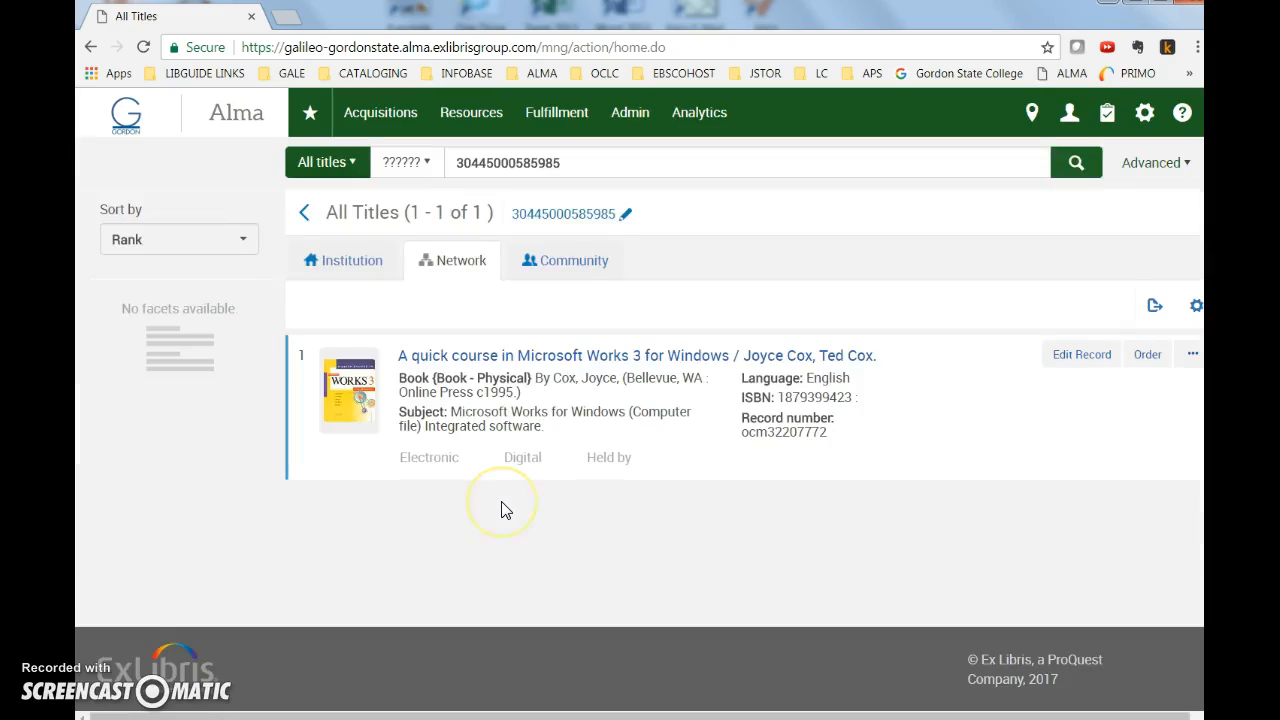
click(355, 279)
click(443, 279)
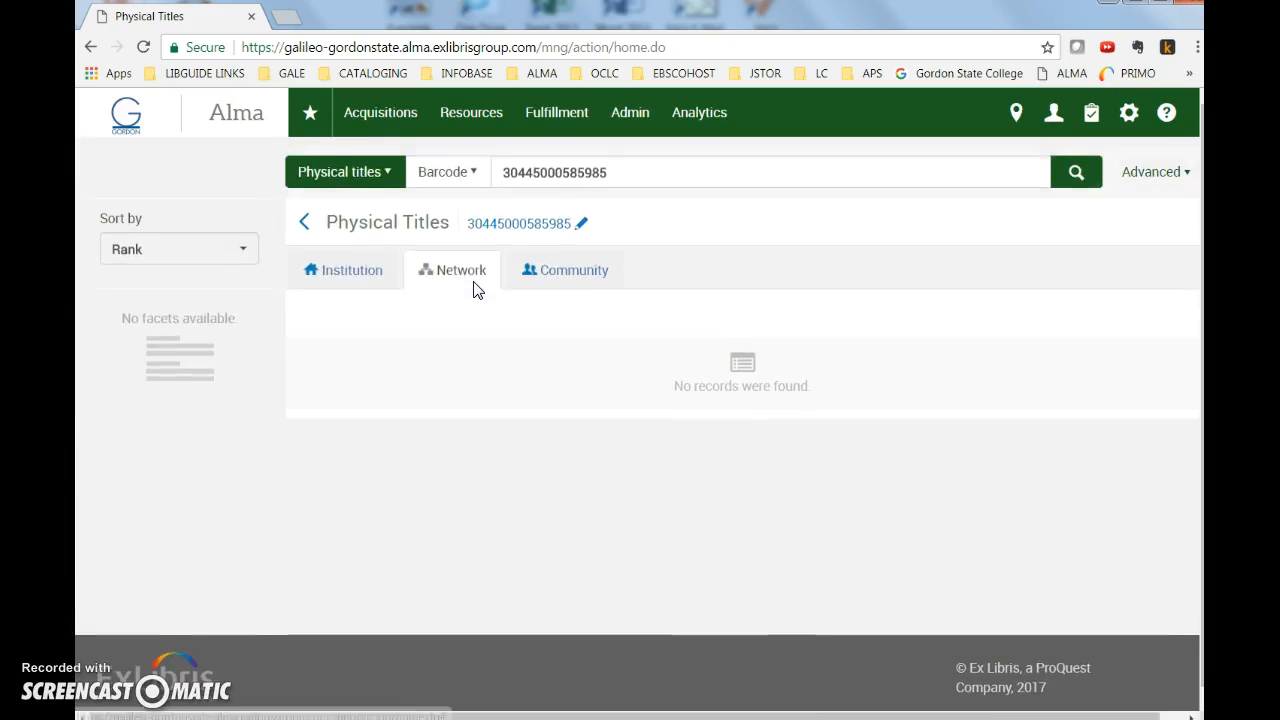
click(360, 276)
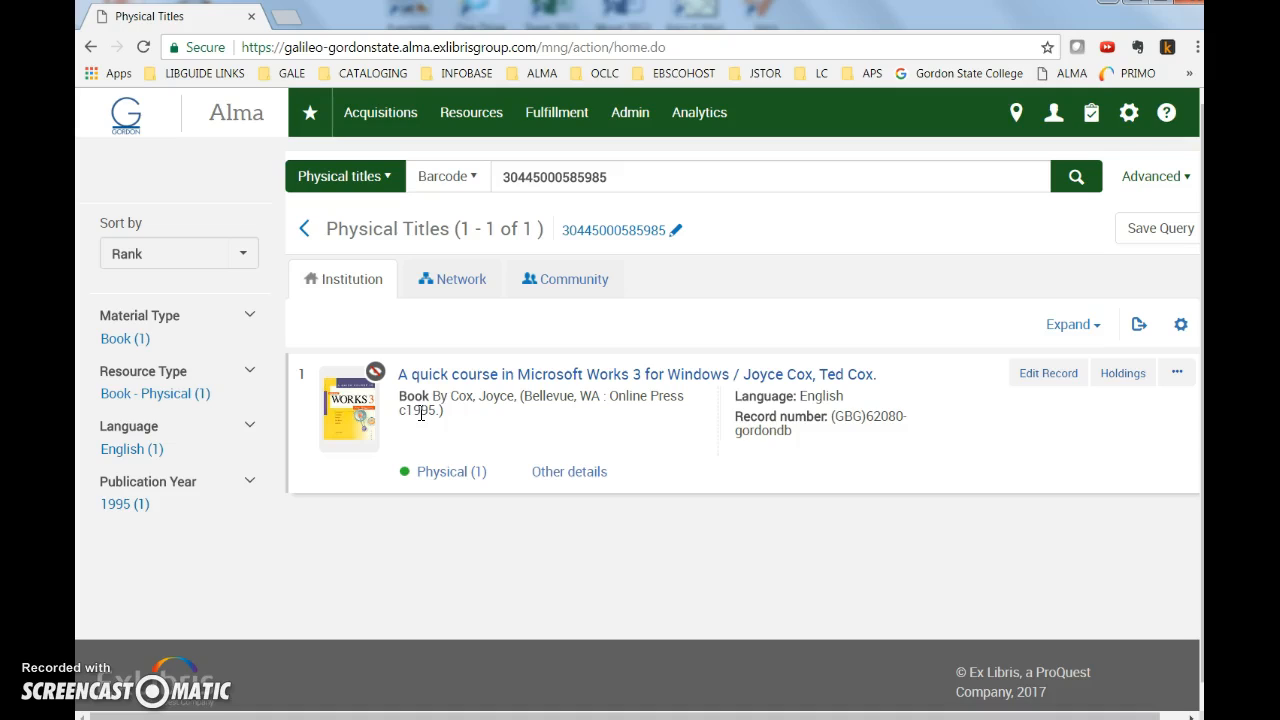
mouse_move(369, 378)
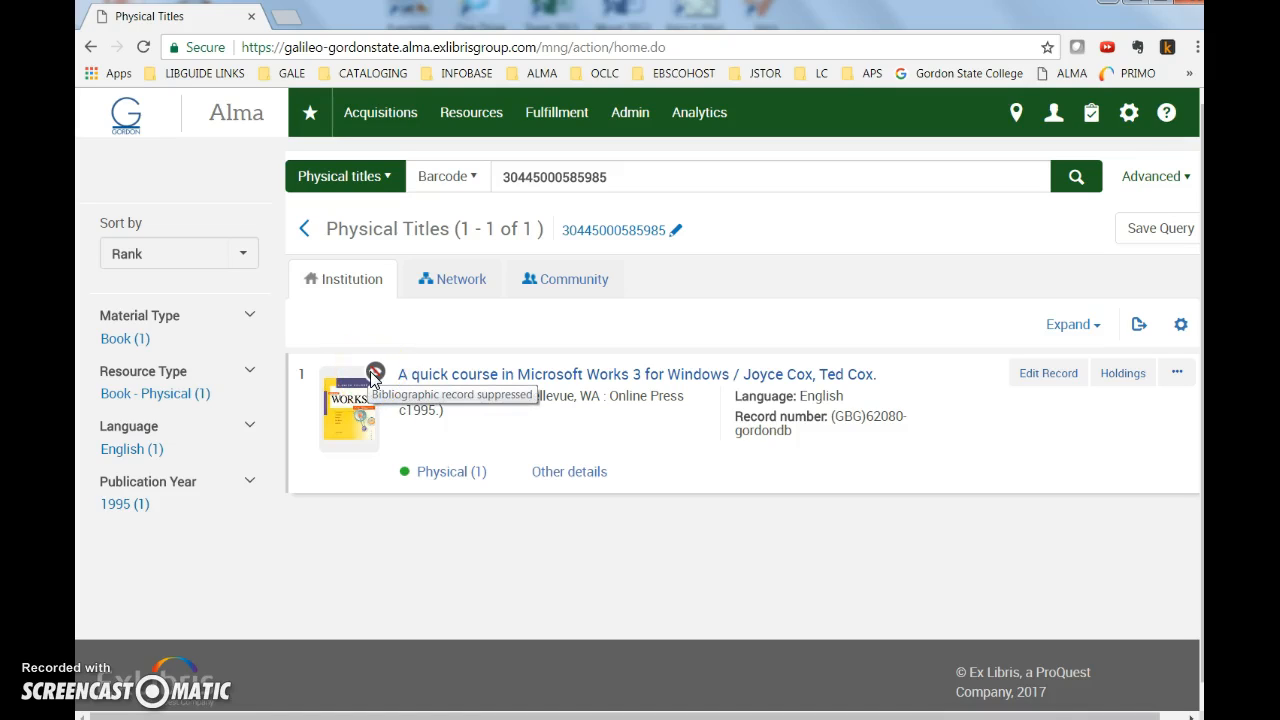
In the holdings 852 field's form editor, change the shelving location from Gen--Coll to Withdrawn.
click(1126, 376)
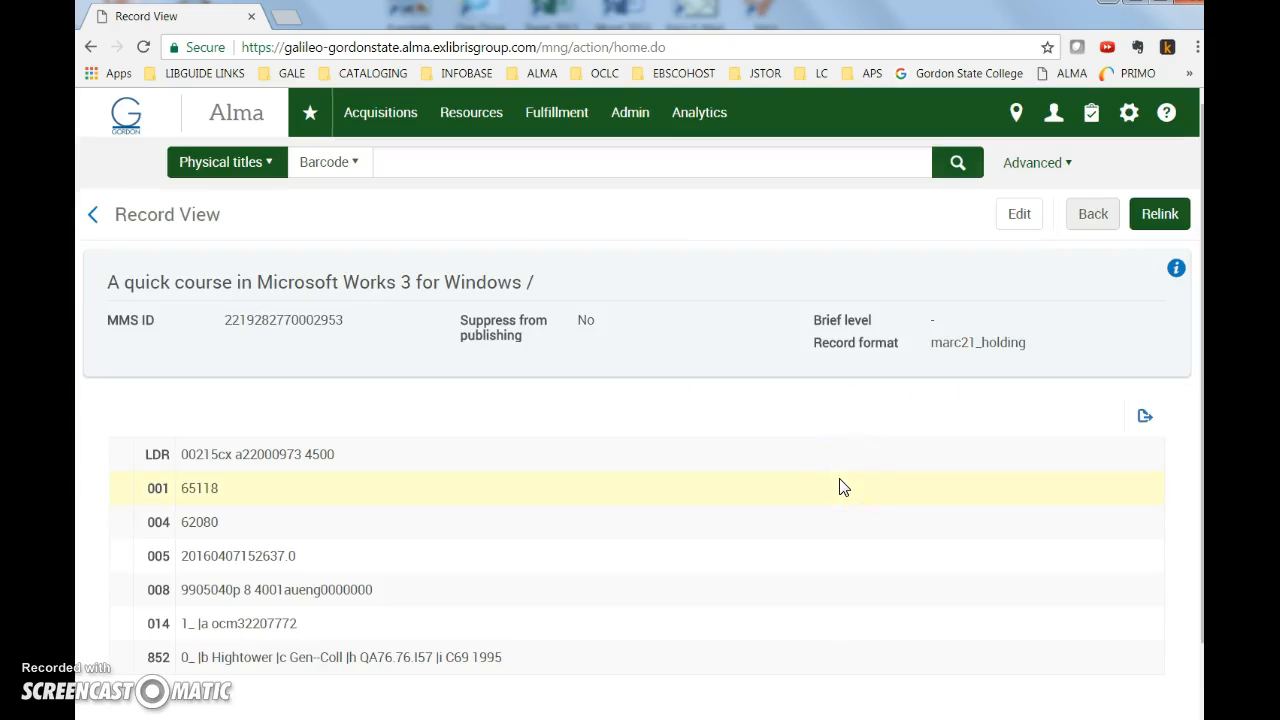
click(1019, 214)
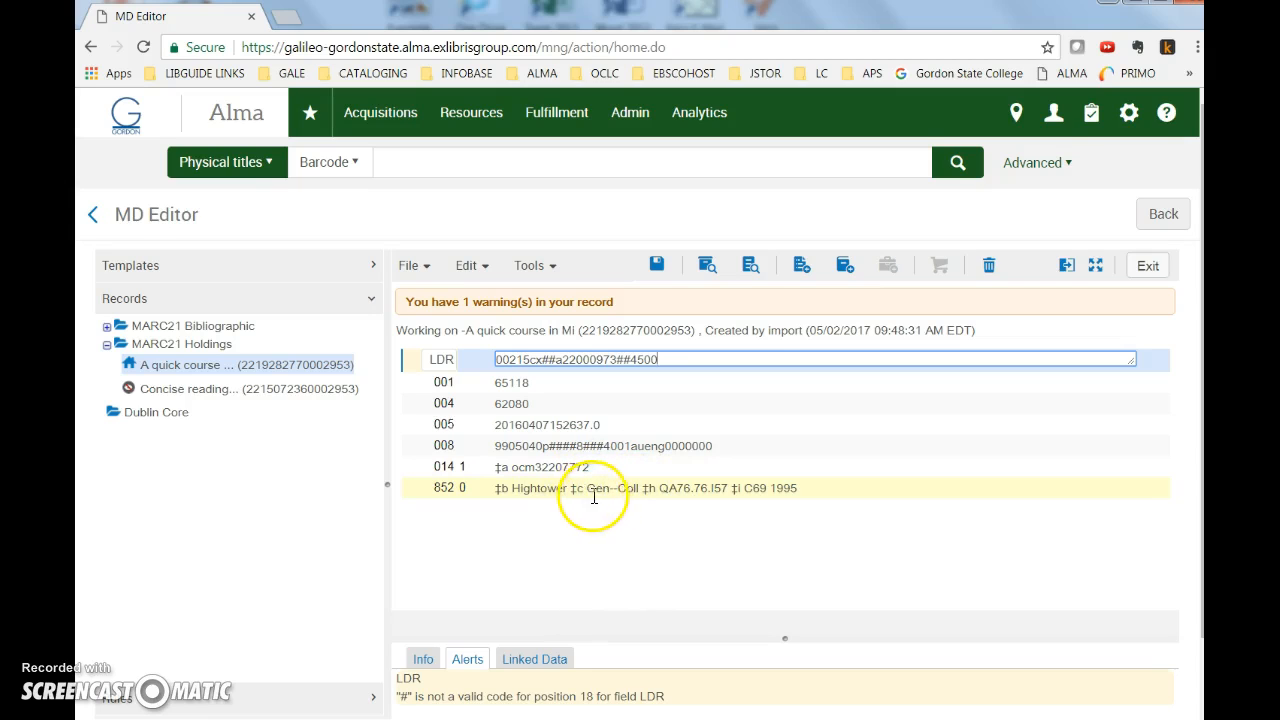
click(429, 495)
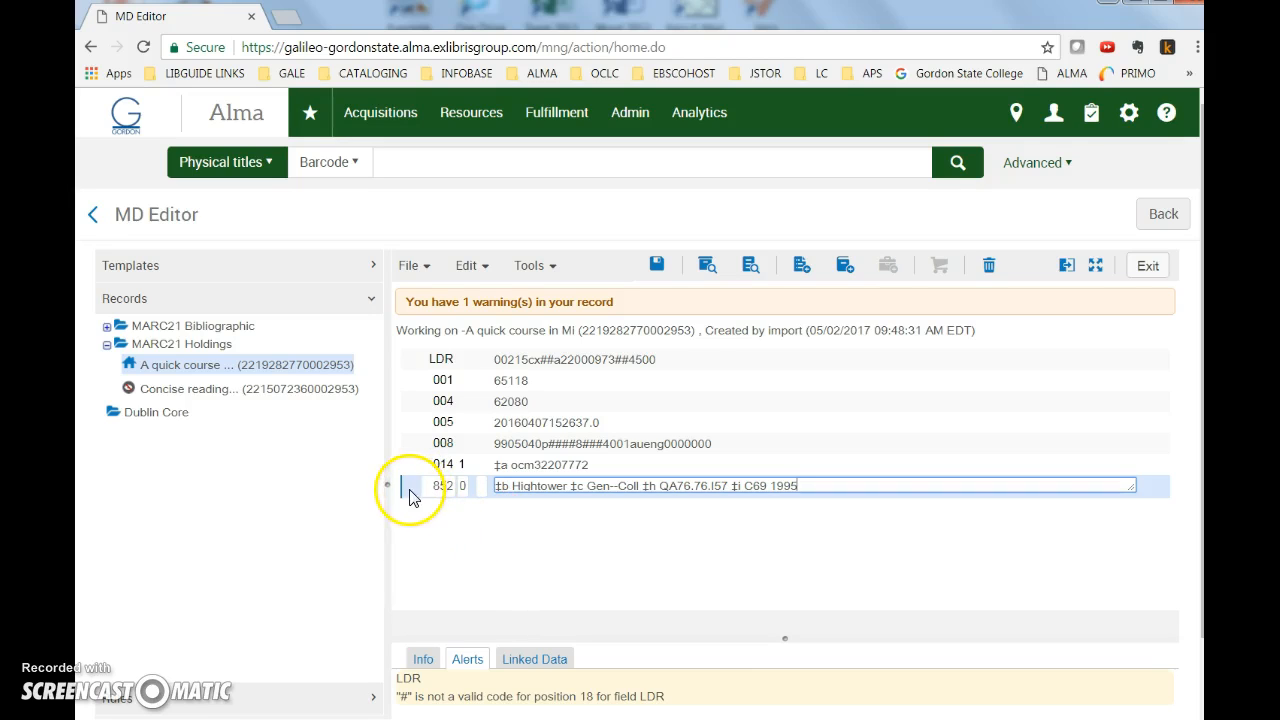
click(482, 265)
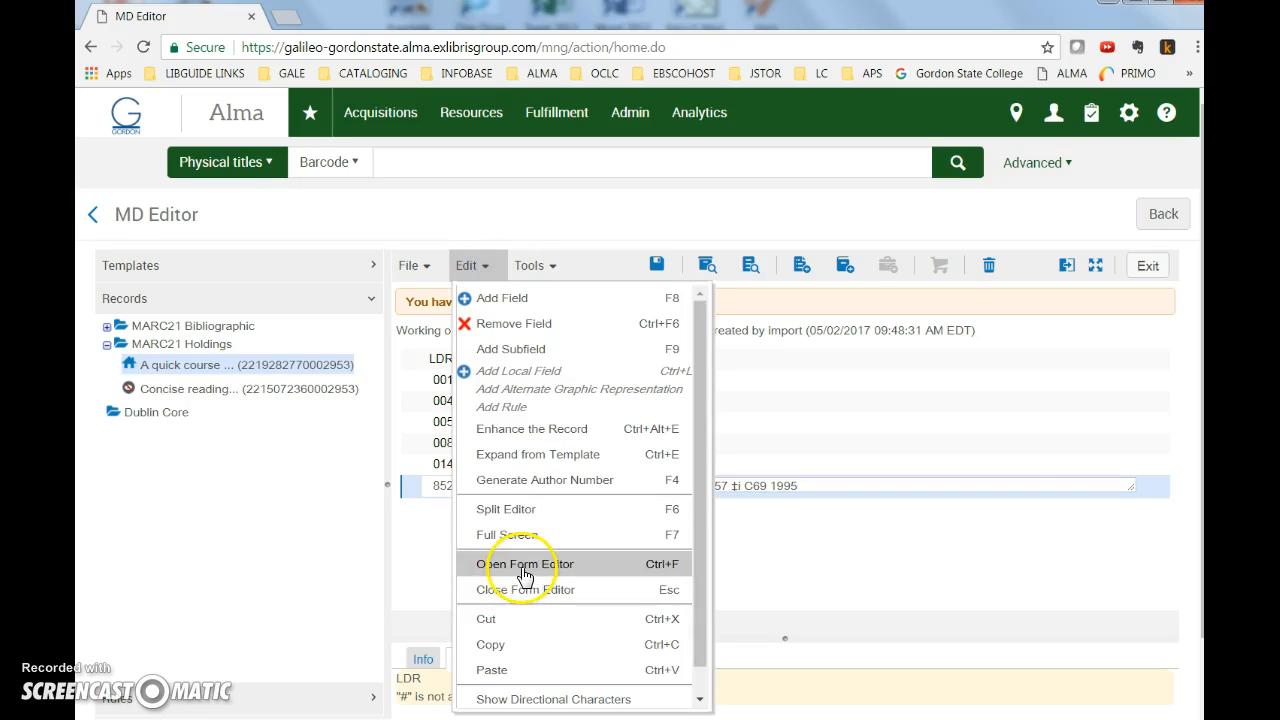
click(524, 566)
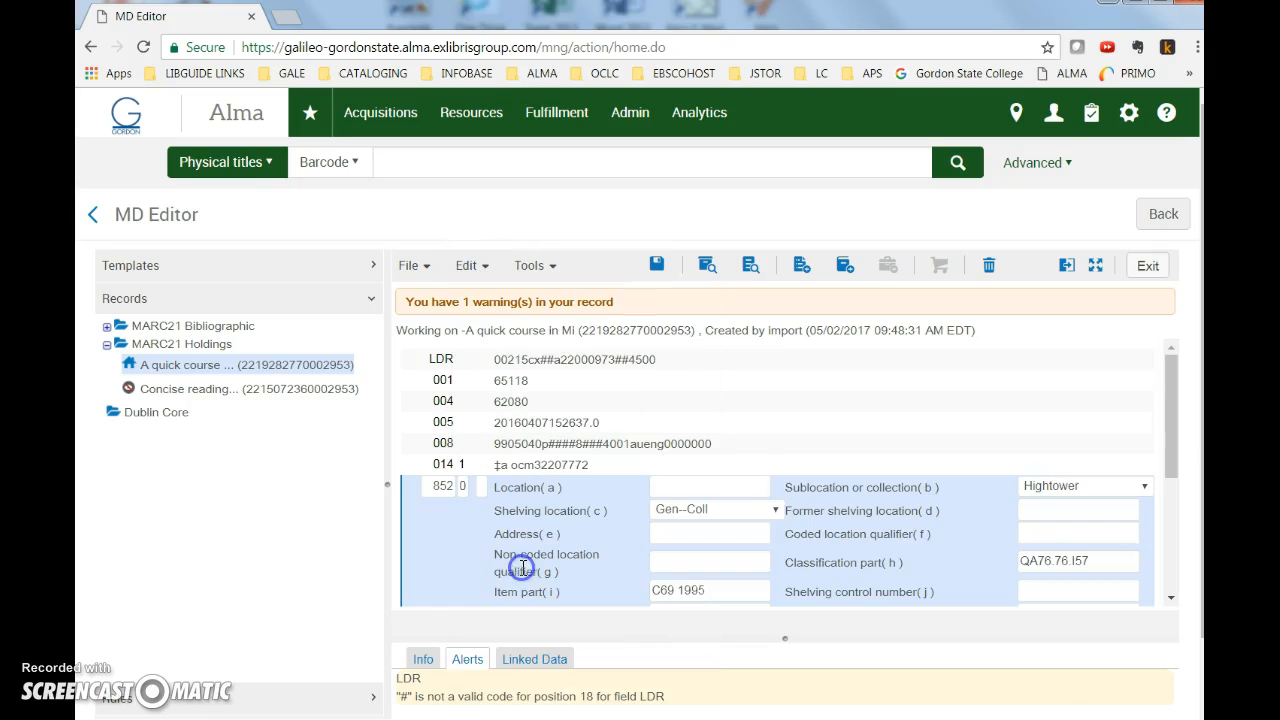
click(775, 510)
scroll(727, 486, down, 3)
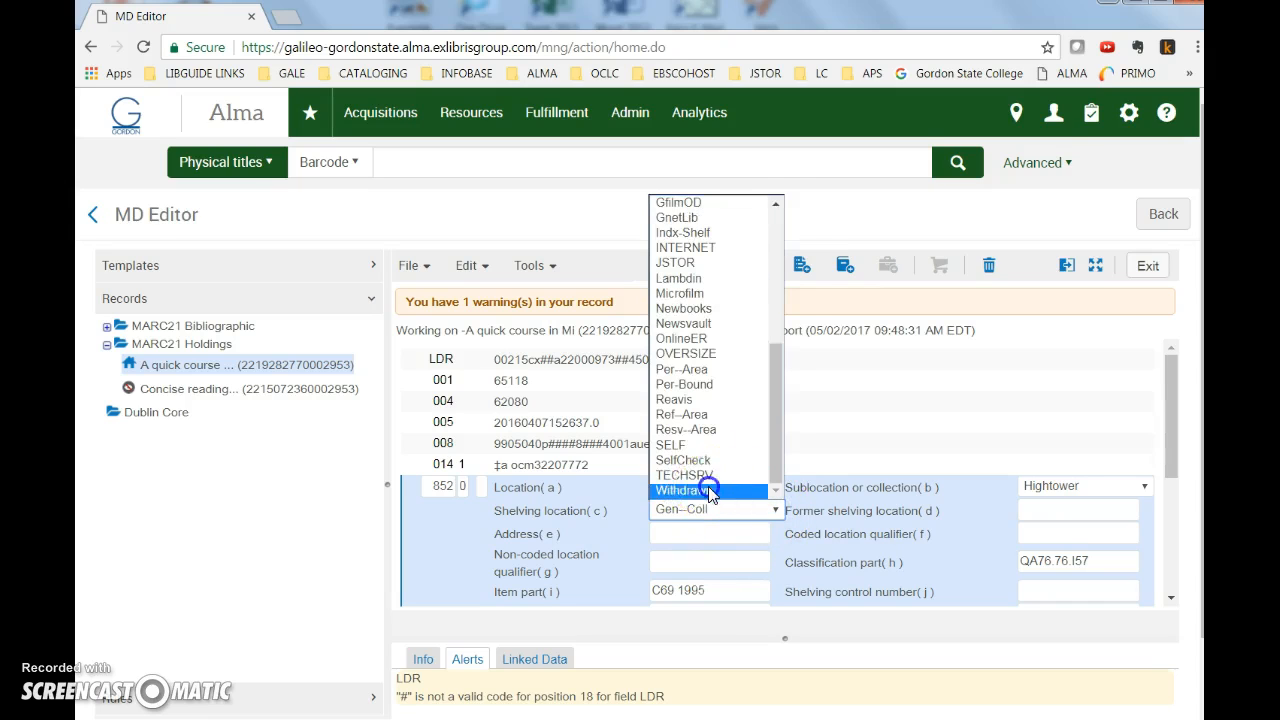
click(720, 490)
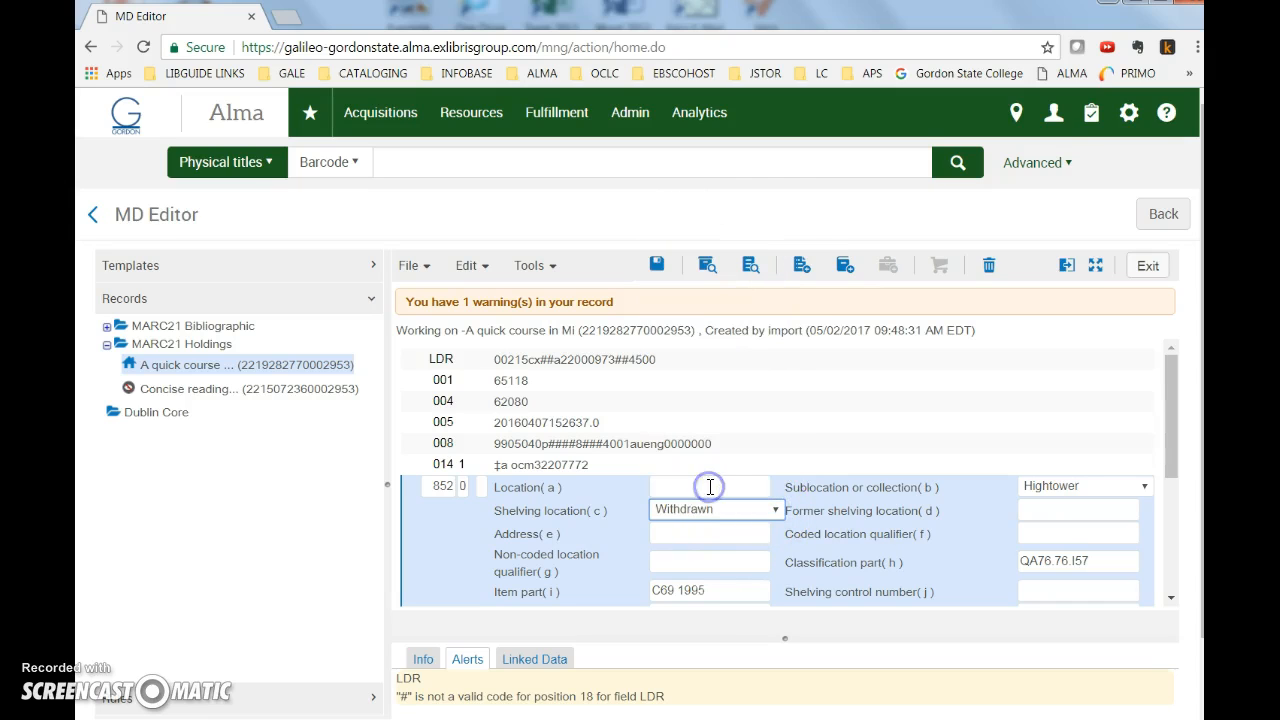
Suppress the holdings record from discovery, then save and release it.
click(548, 264)
mouse_move(598, 620)
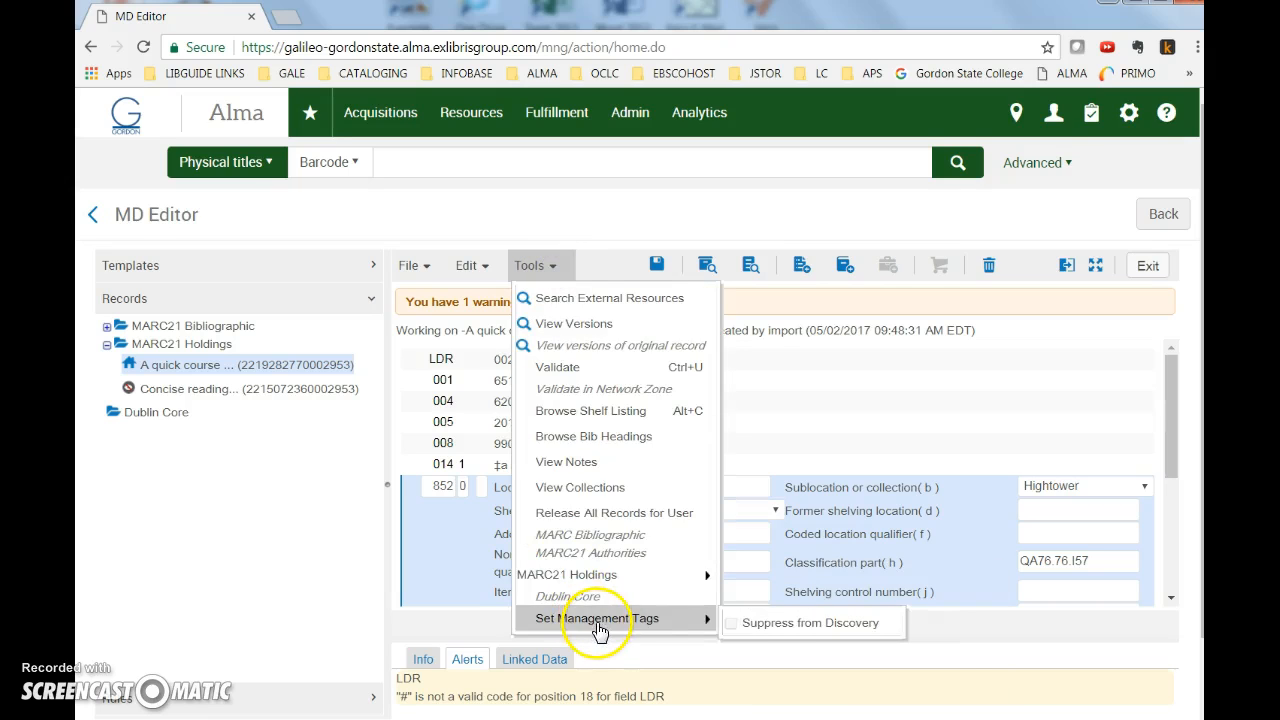
click(770, 630)
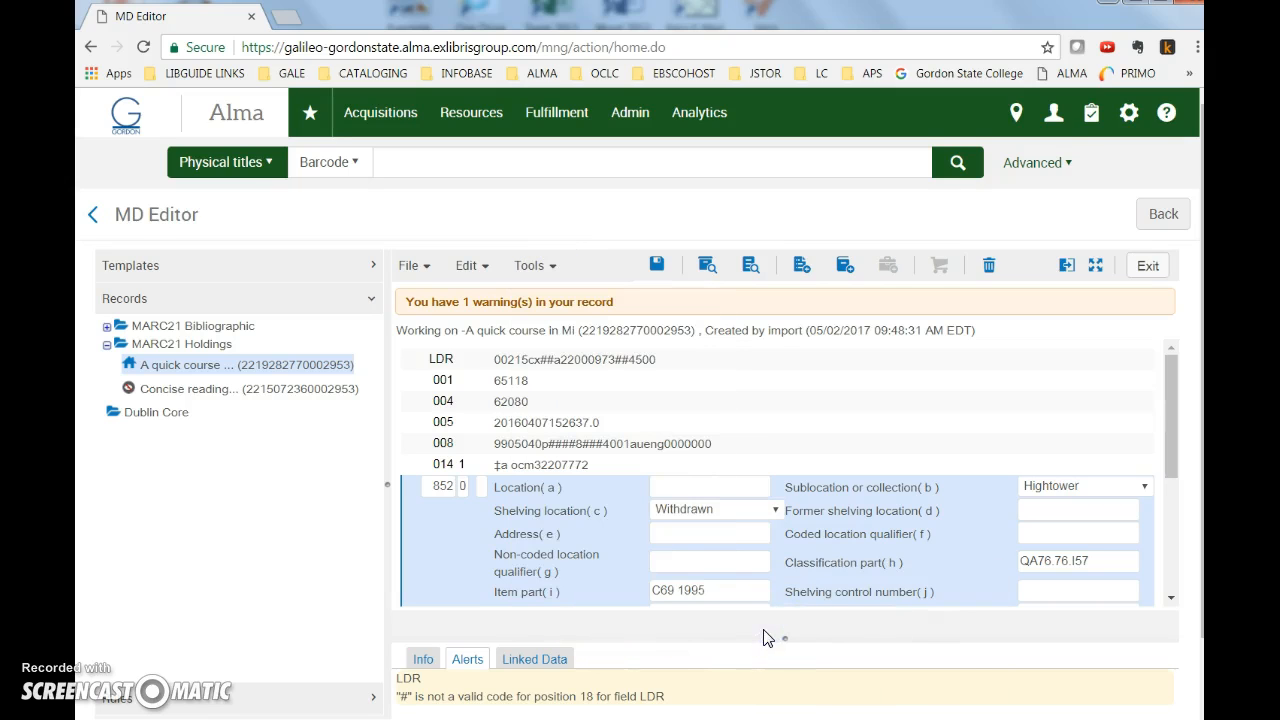
click(428, 266)
click(480, 394)
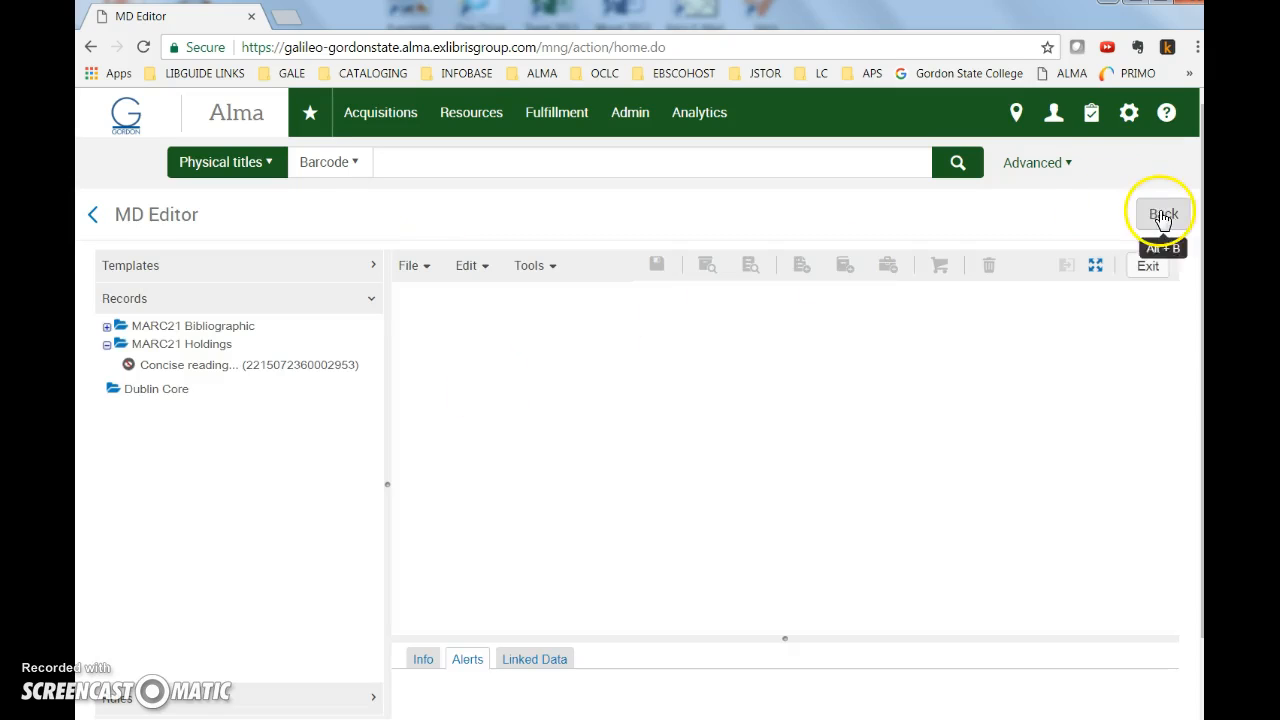
click(1160, 213)
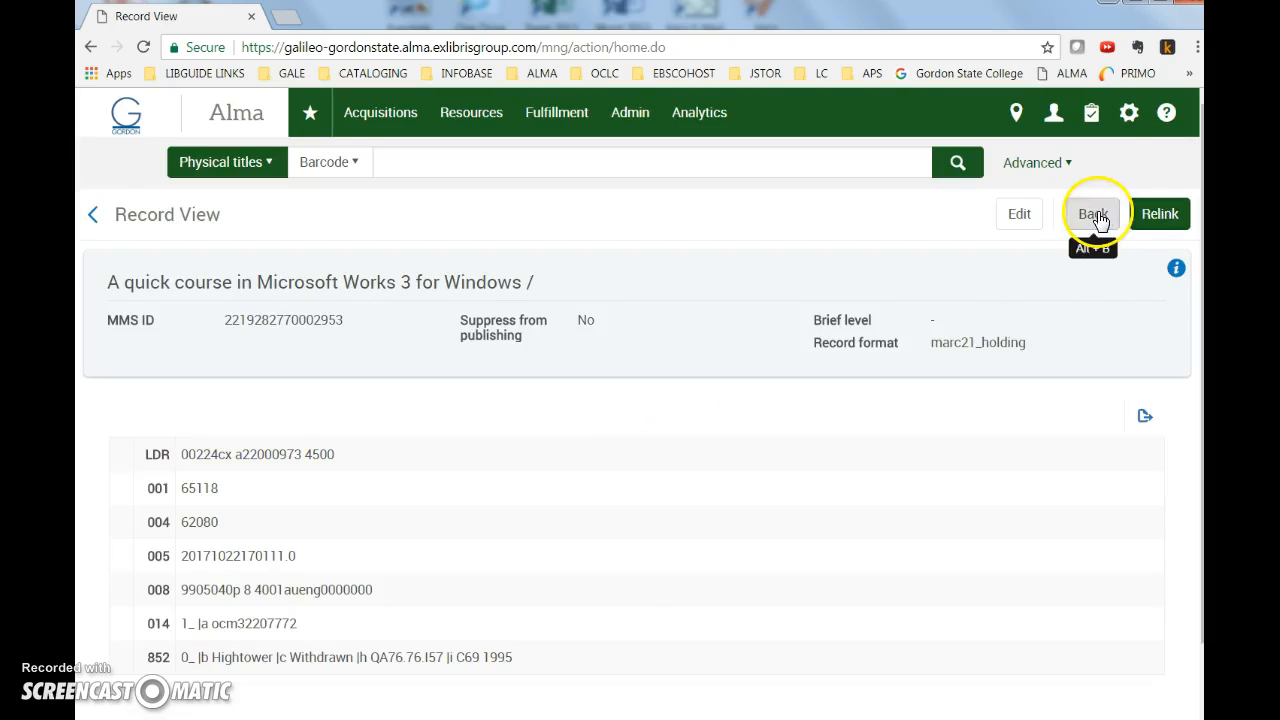
click(1095, 213)
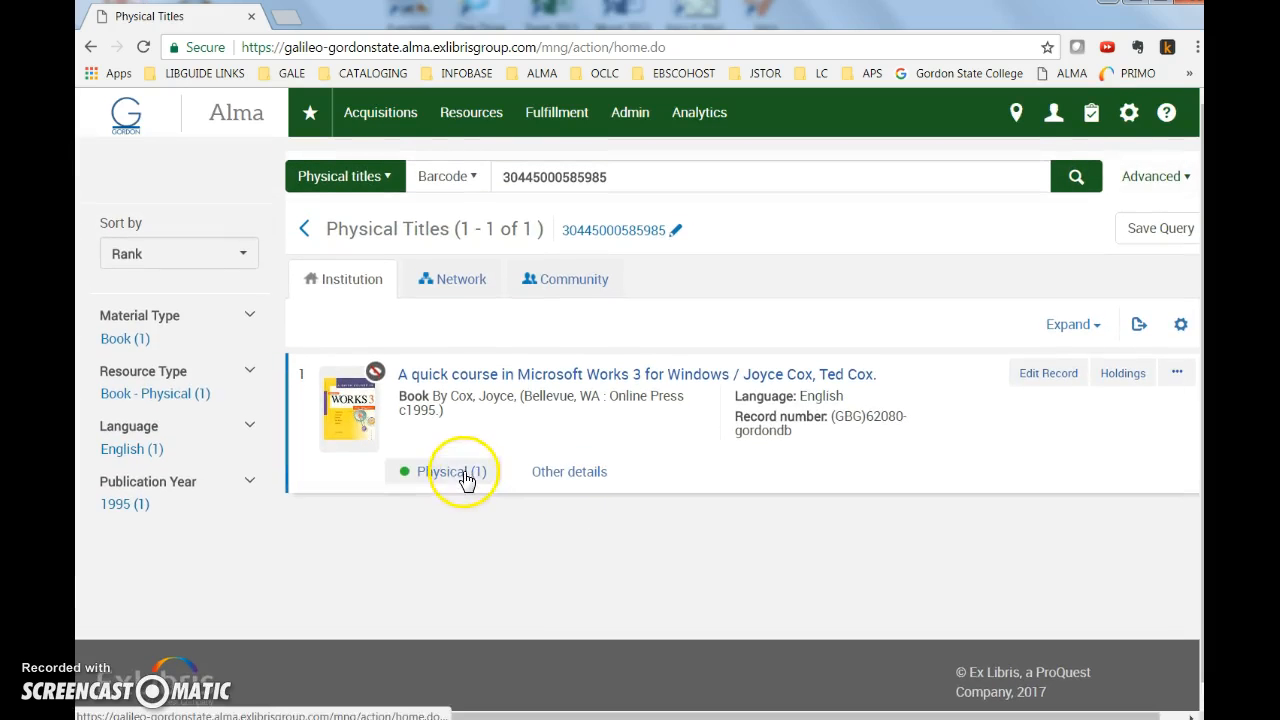
click(462, 471)
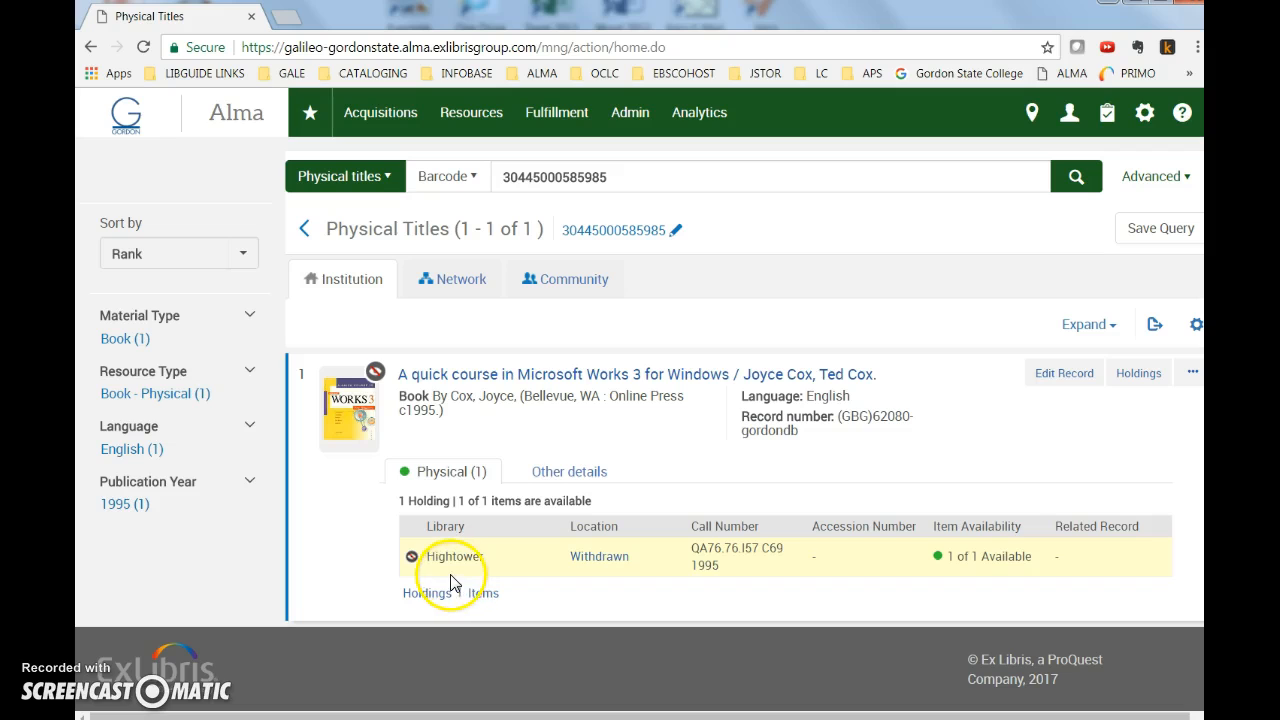
mouse_move(380, 378)
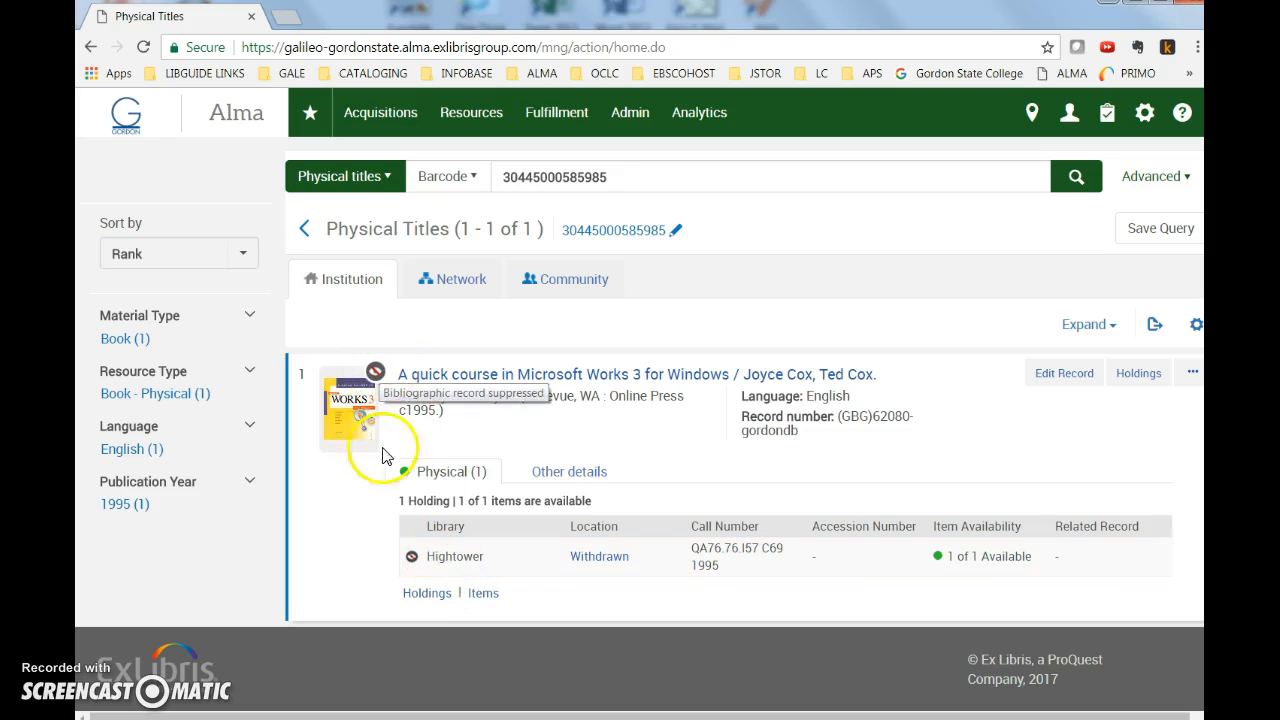
mouse_move(414, 563)
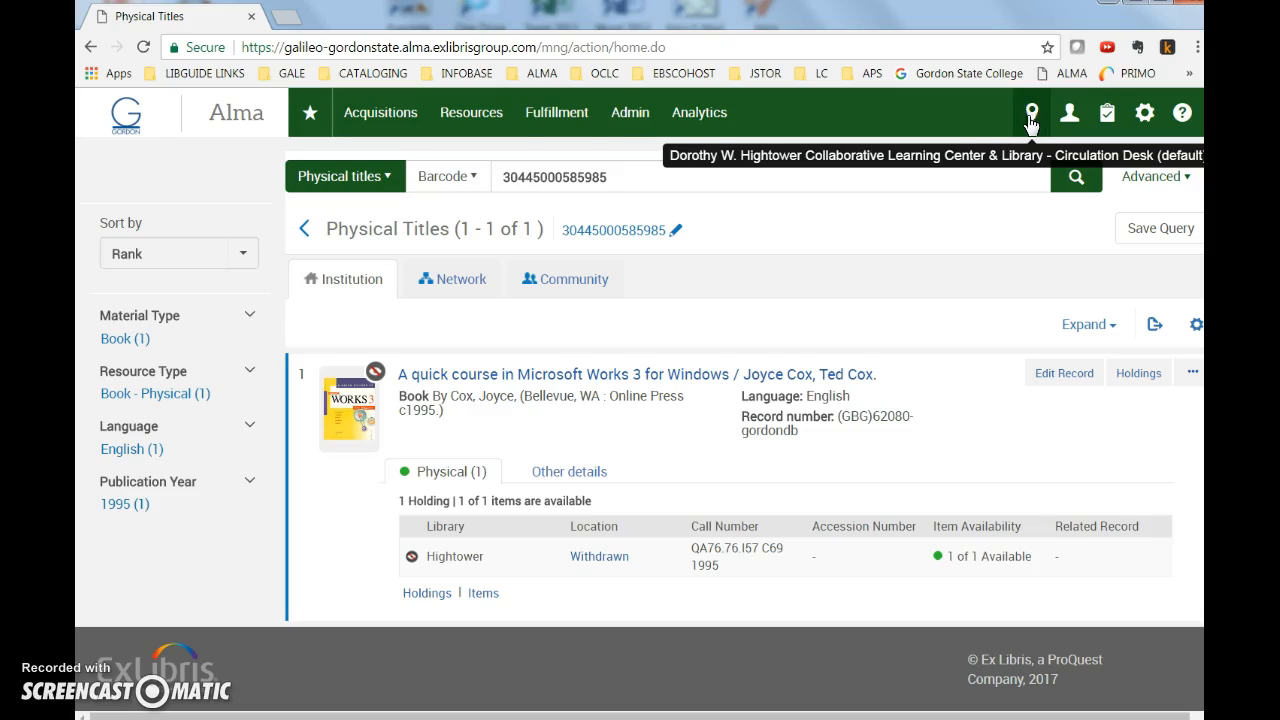
click(557, 113)
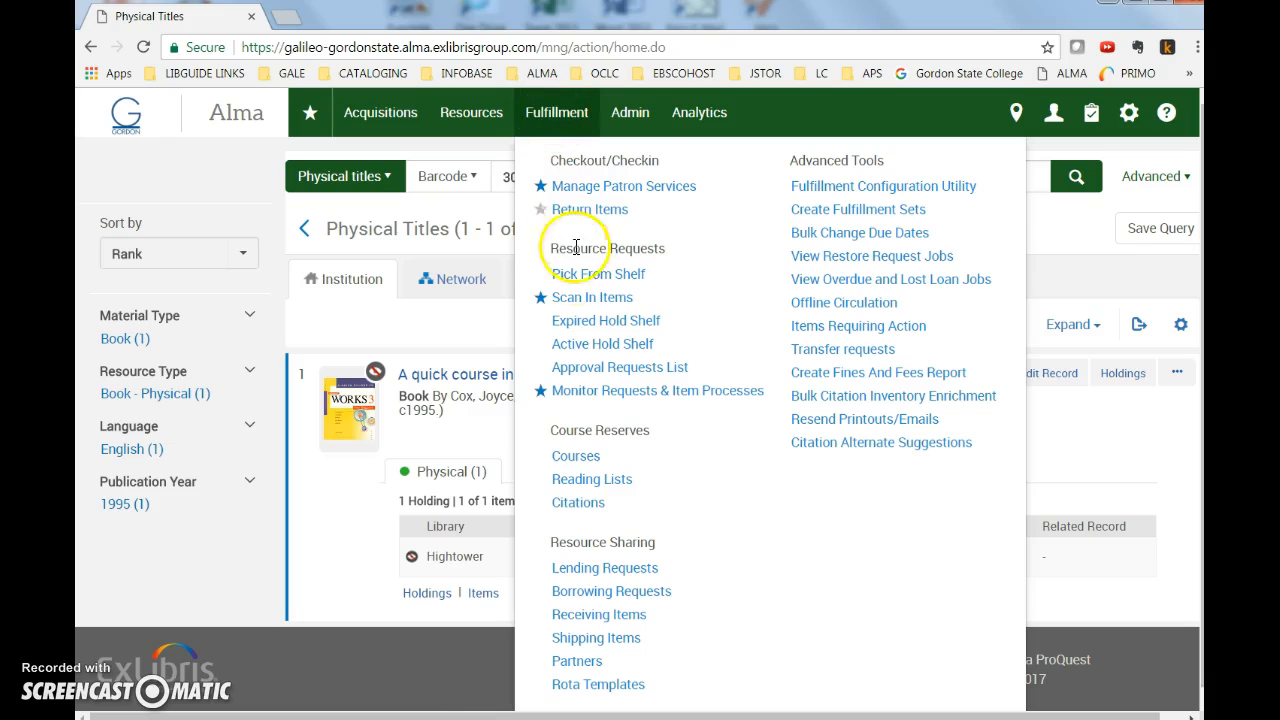
click(578, 297)
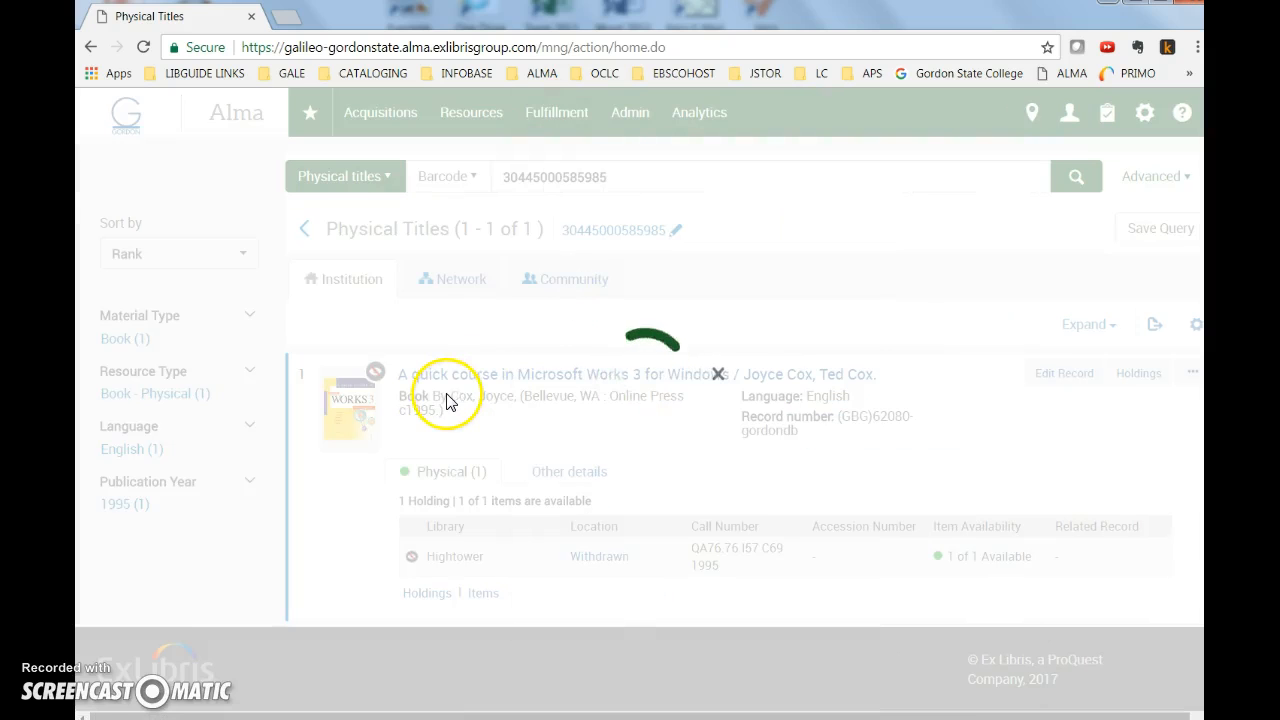
click(371, 512)
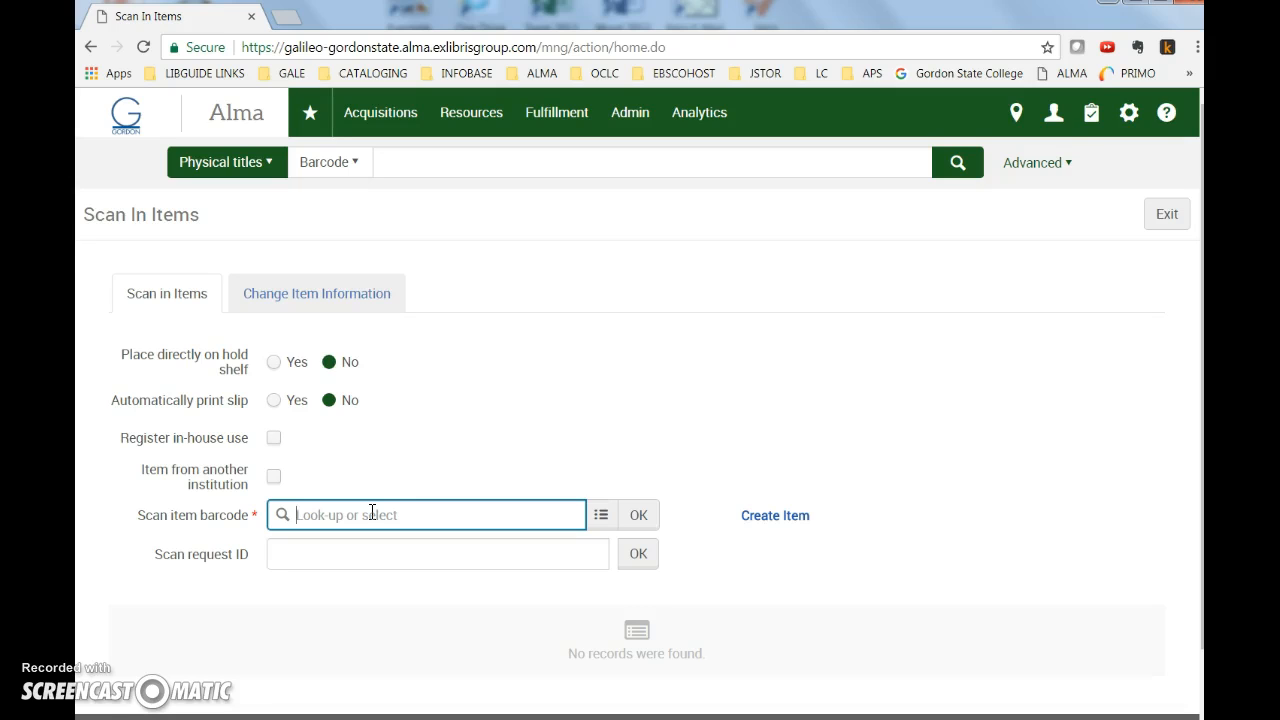
text(30445000585985)
click(636, 518)
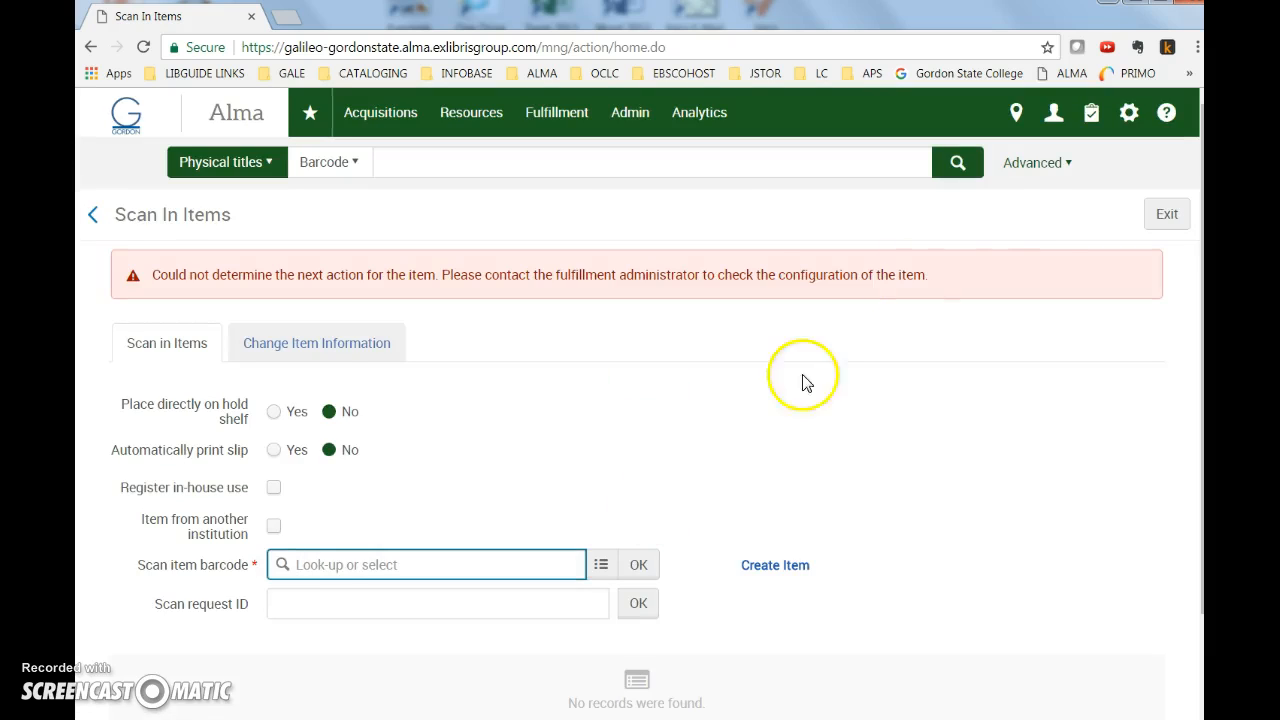
click(545, 170)
click(950, 164)
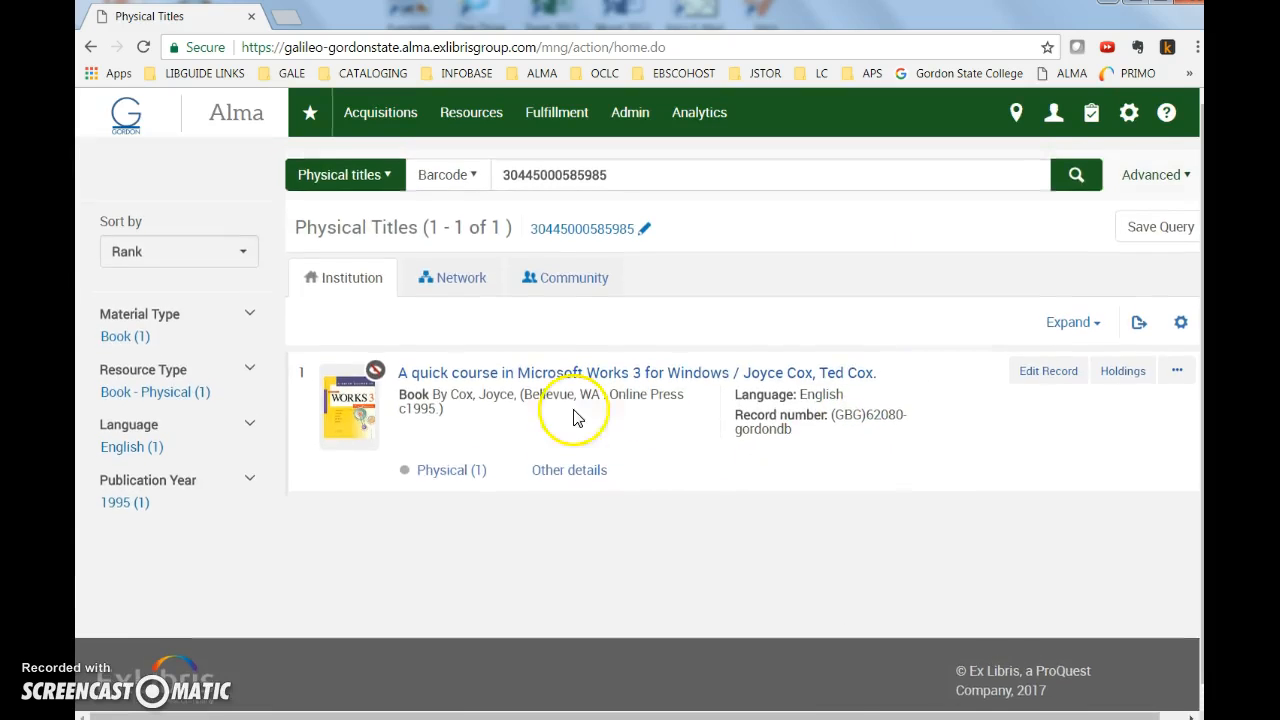
Confirm the item is not available, copy OCLC number 32207772 from field 035, and log on to Connexion.
click(451, 472)
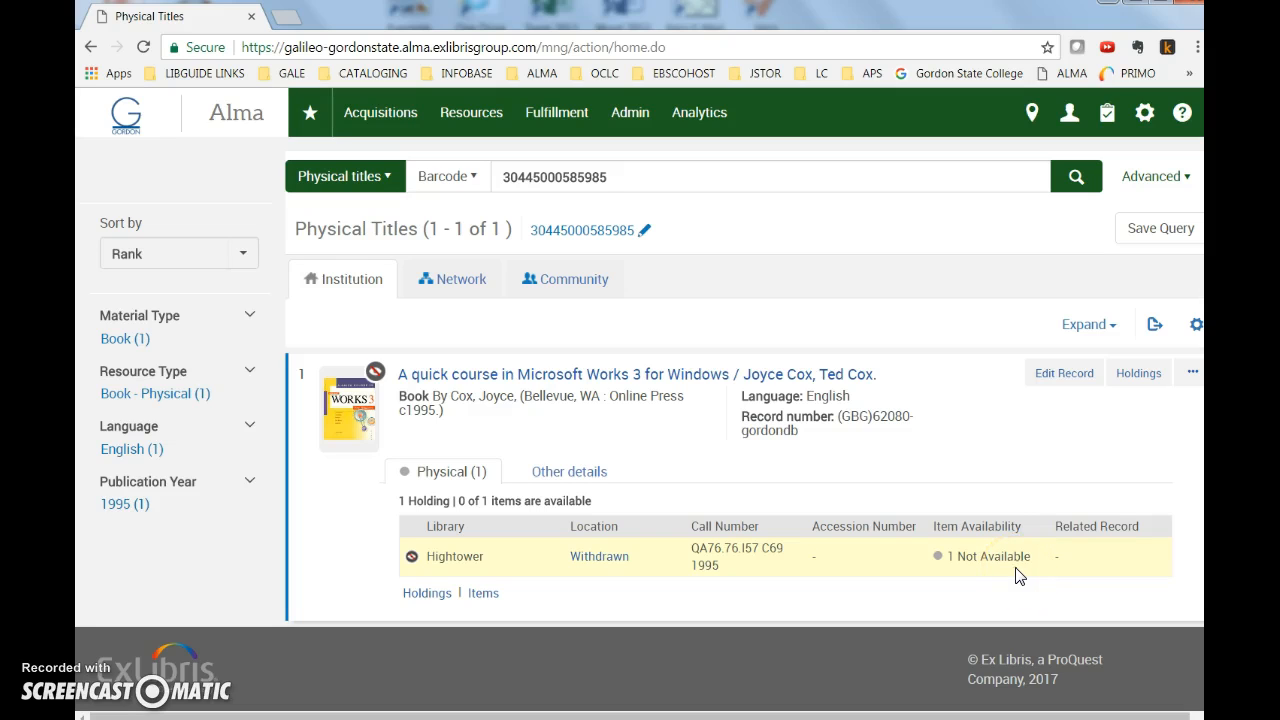
click(1066, 373)
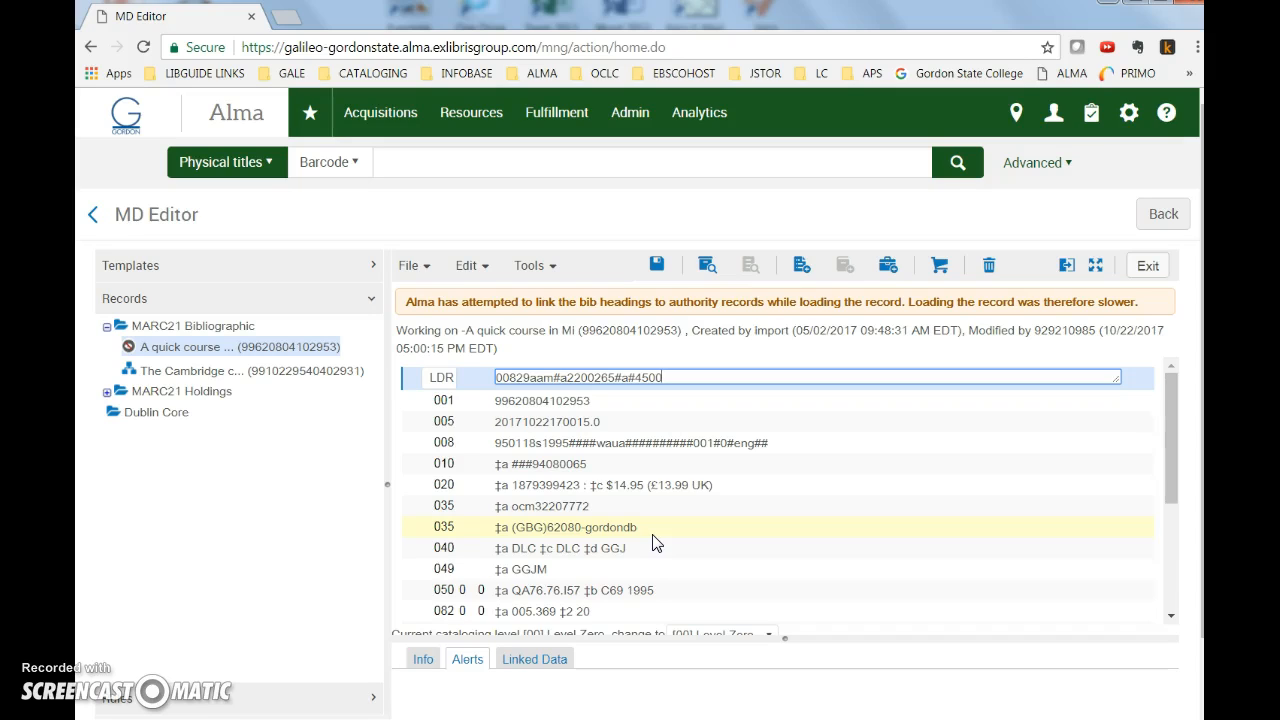
drag(535, 506, 602, 504)
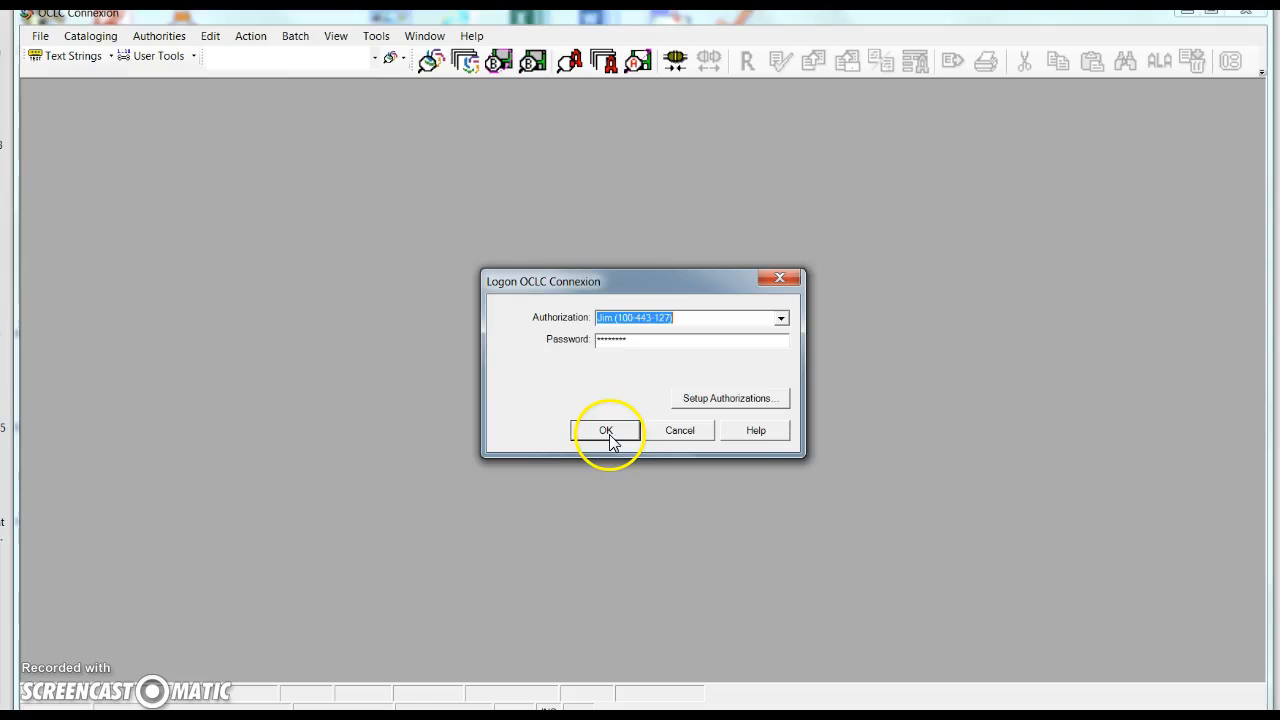
click(606, 437)
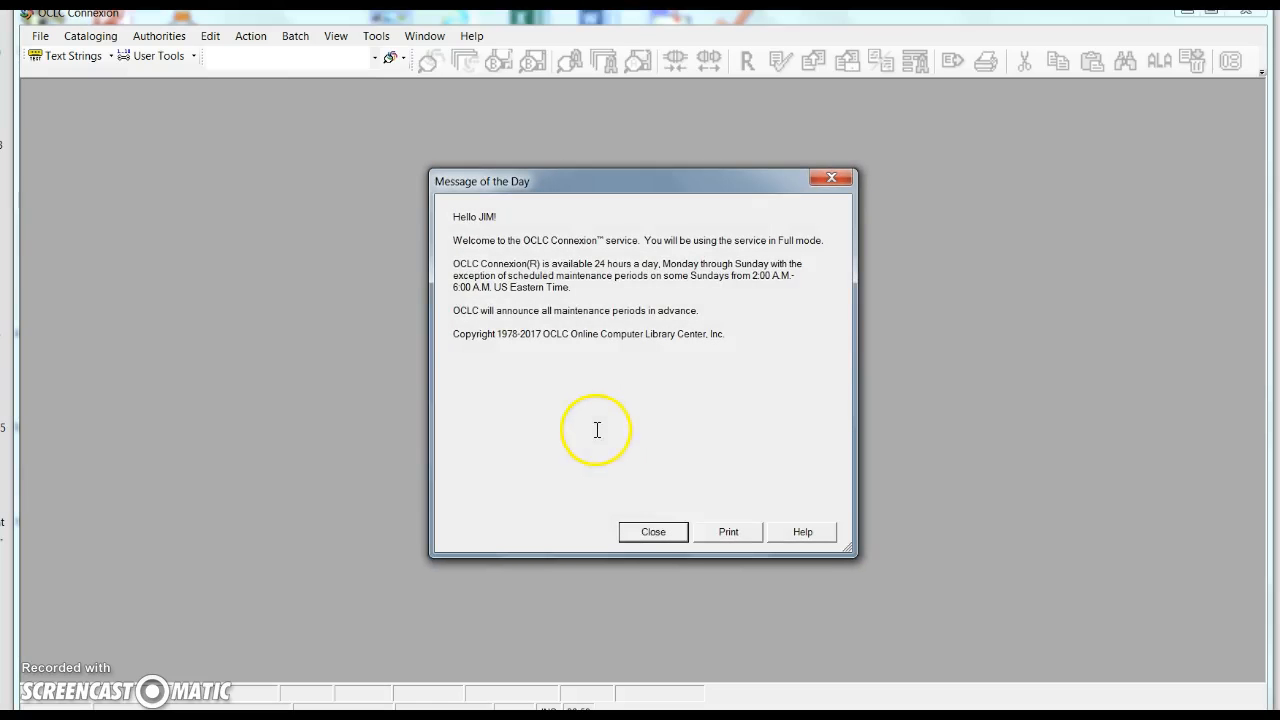
Search WorldCat with the OCLC Number (no:) index for 32207772.
click(651, 532)
click(86, 37)
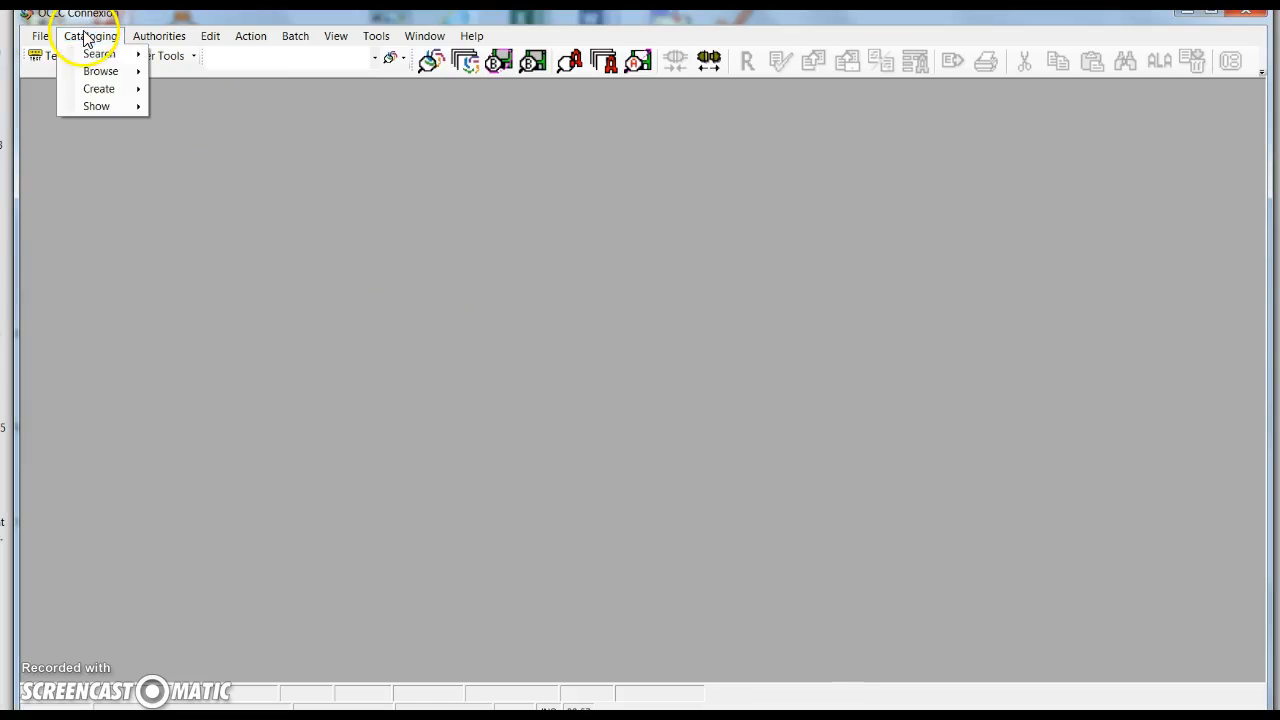
mouse_move(100, 54)
click(195, 53)
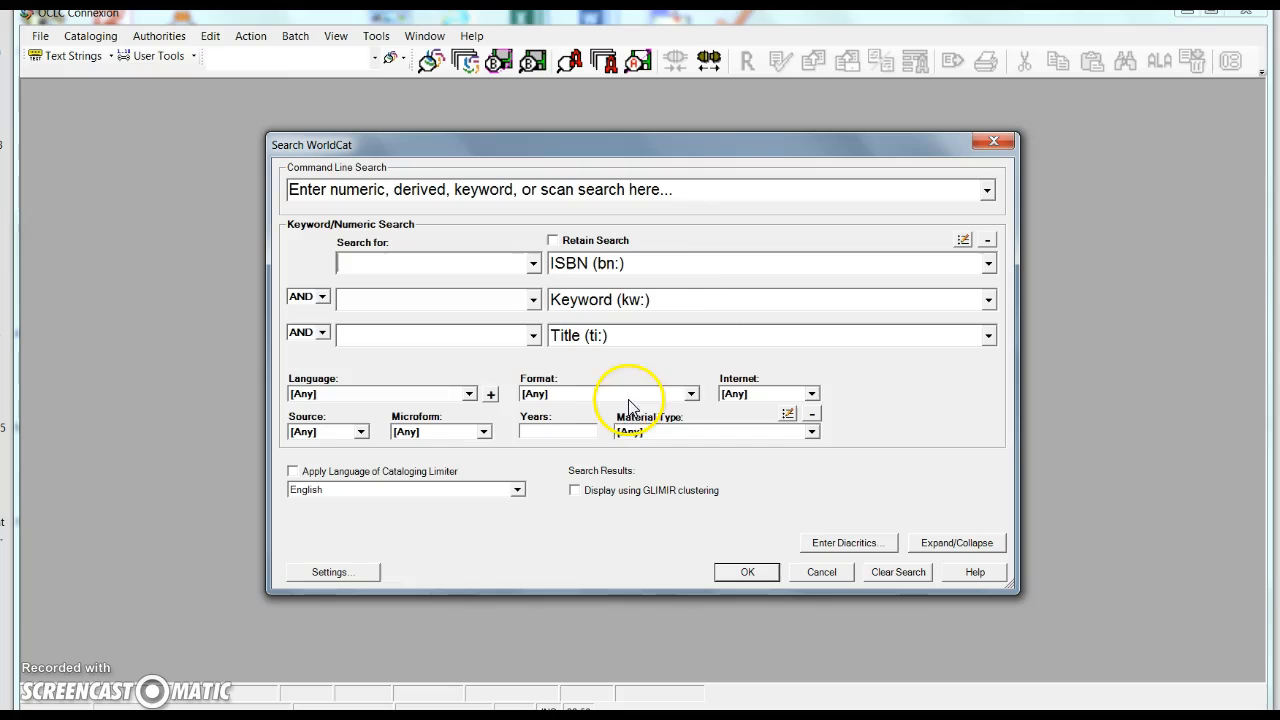
click(688, 265)
scroll(625, 497, down, 3)
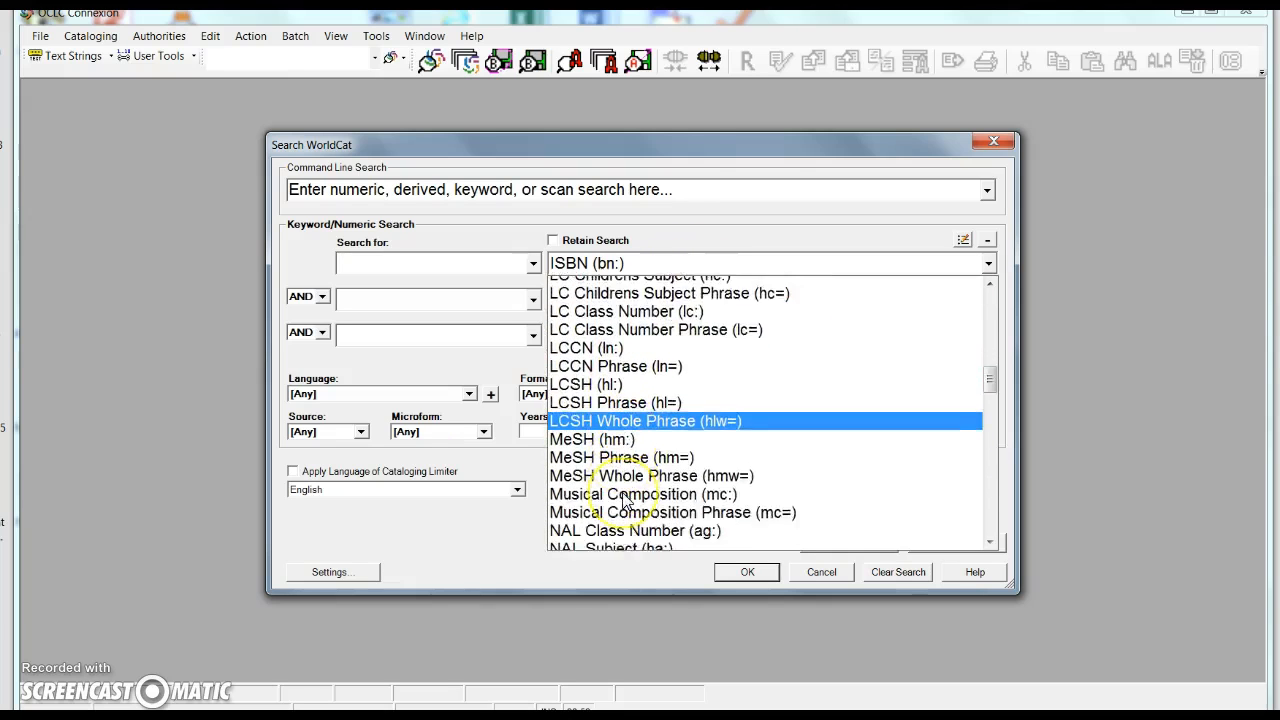
scroll(624, 497, down, 8)
scroll(624, 497, down, 1)
click(630, 413)
click(476, 263)
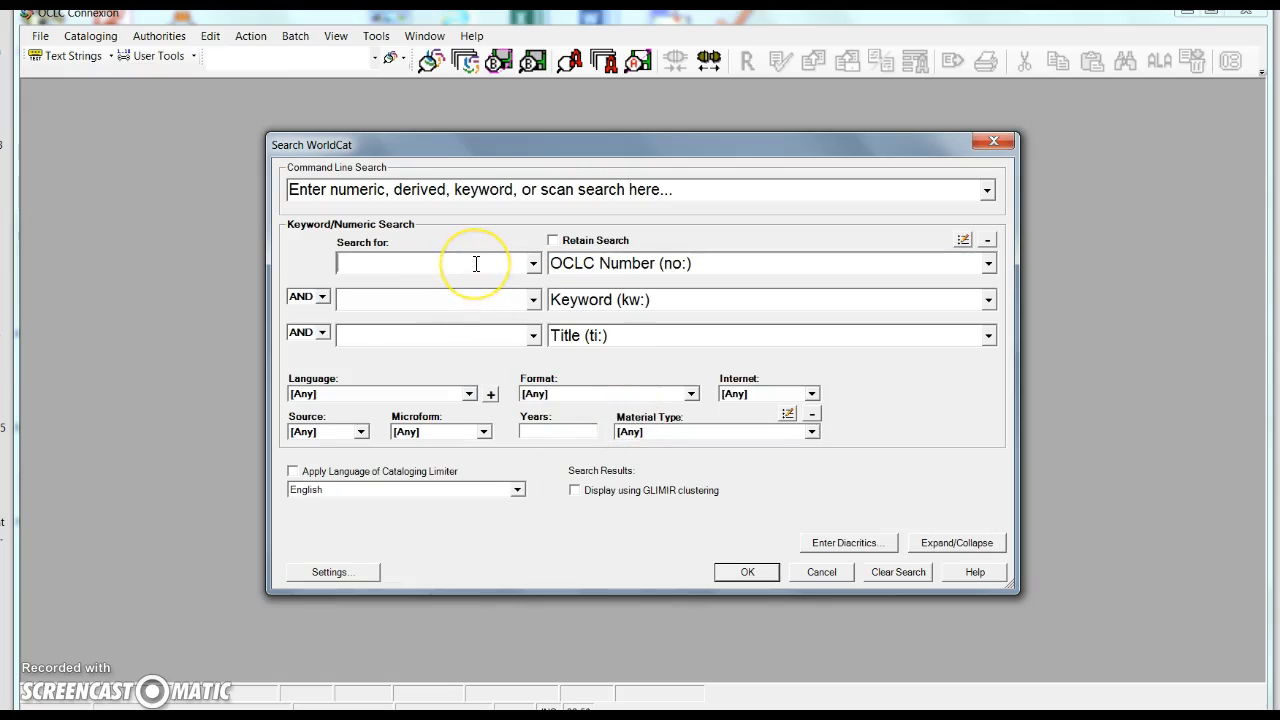
click(752, 572)
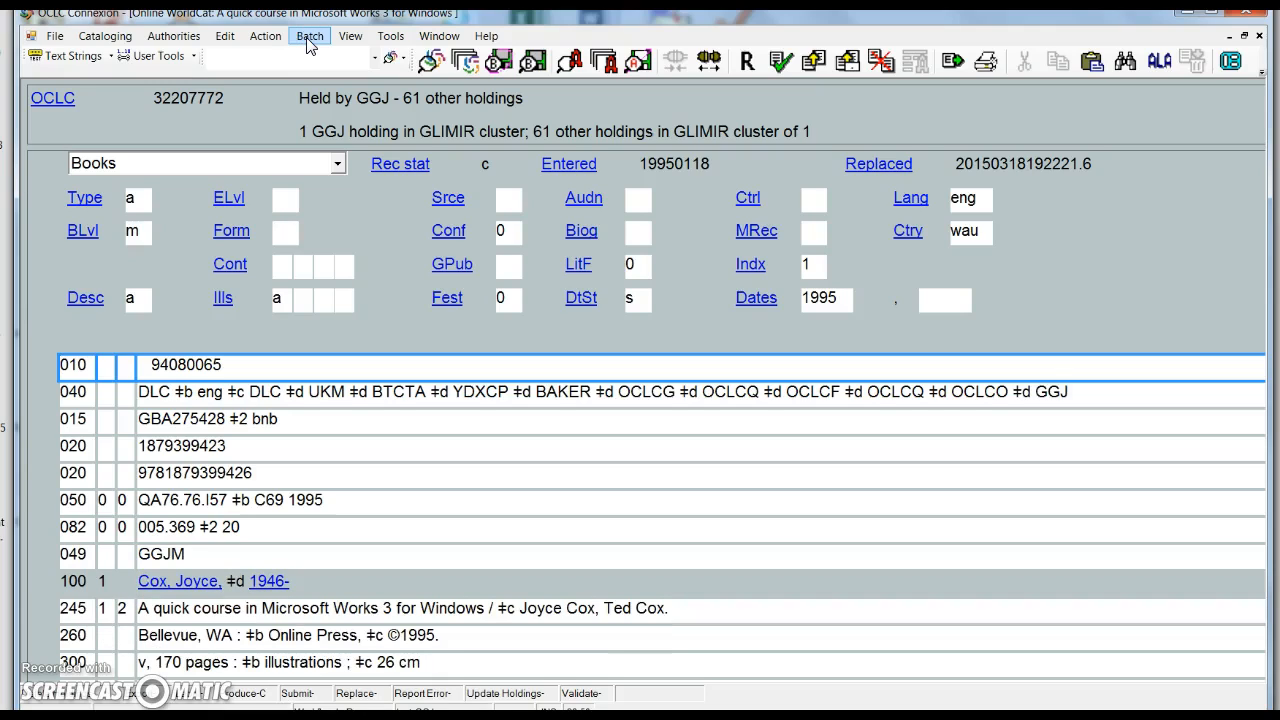
Delete GGJ's holdings on record 32207772 and confirm Delete Holdings is now greyed out.
click(309, 45)
click(312, 38)
mouse_move(265, 36)
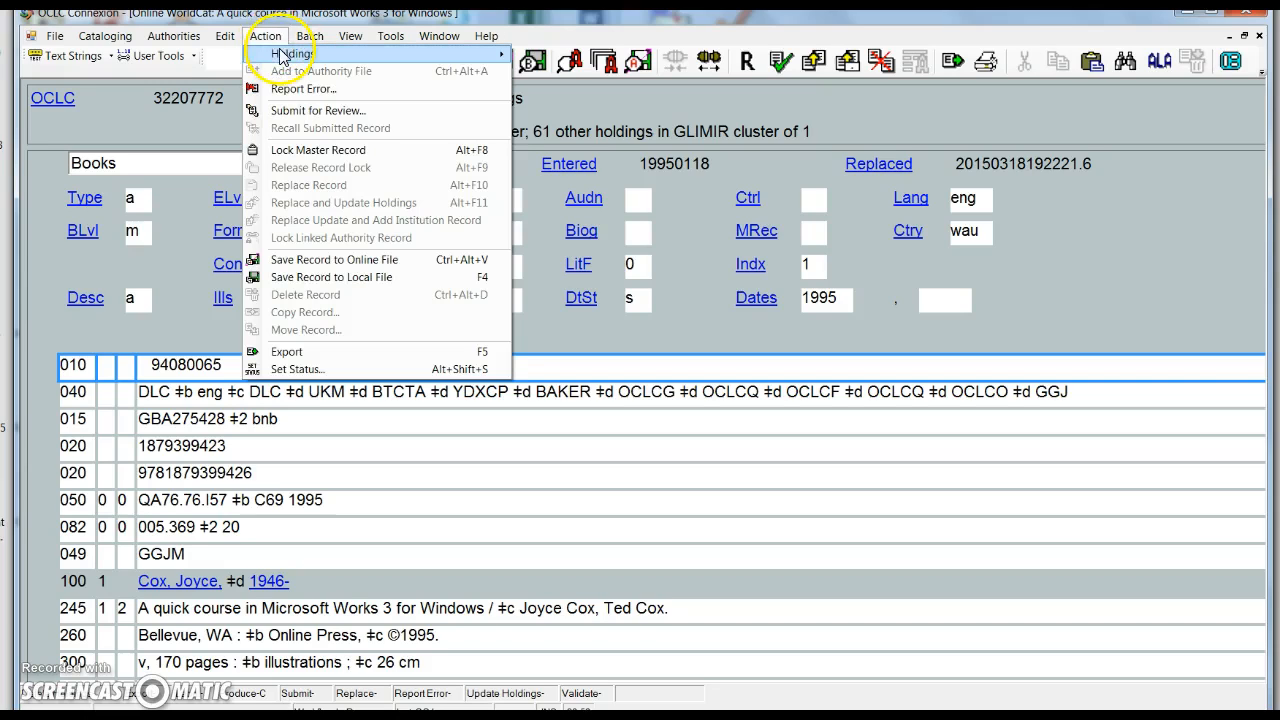
mouse_move(283, 57)
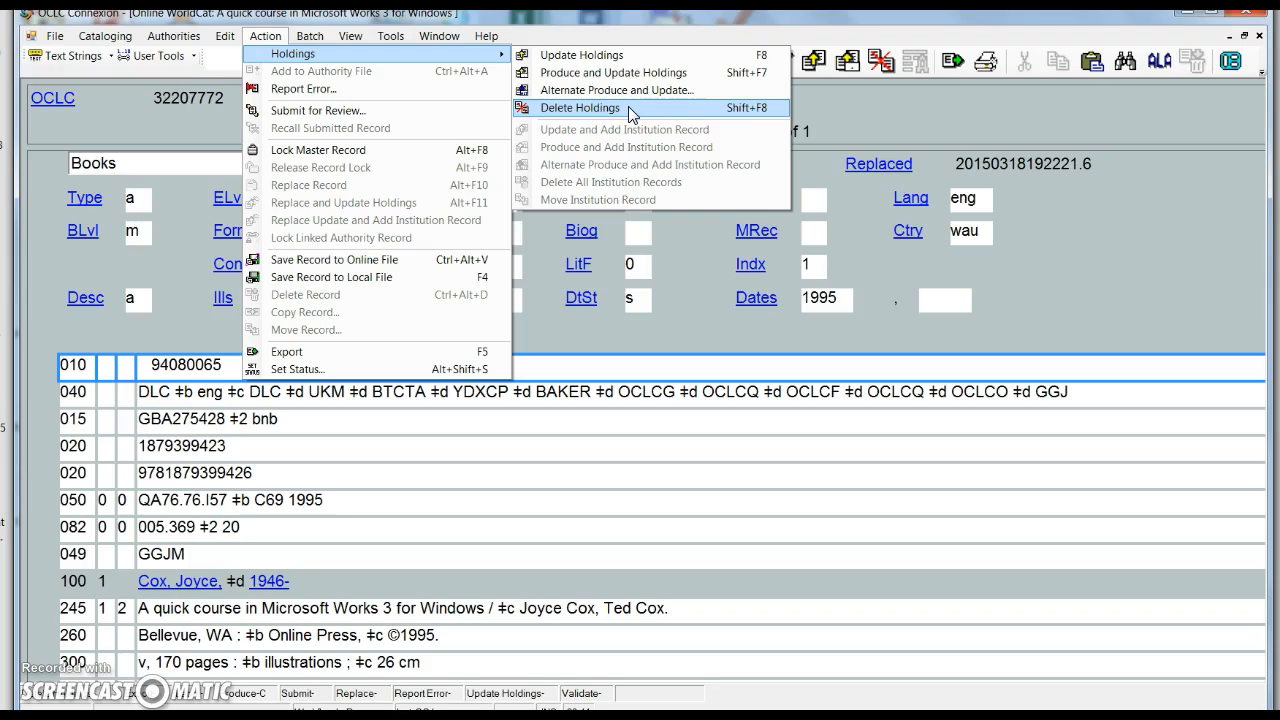
click(700, 283)
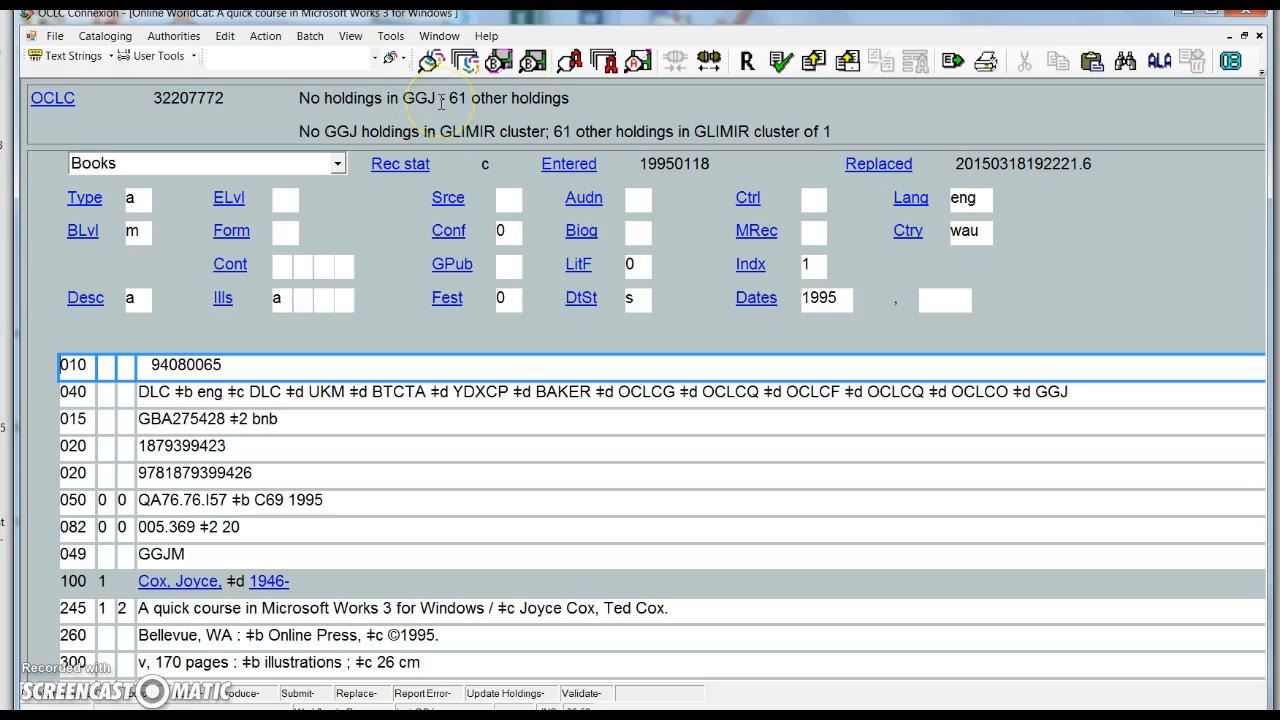
click(272, 37)
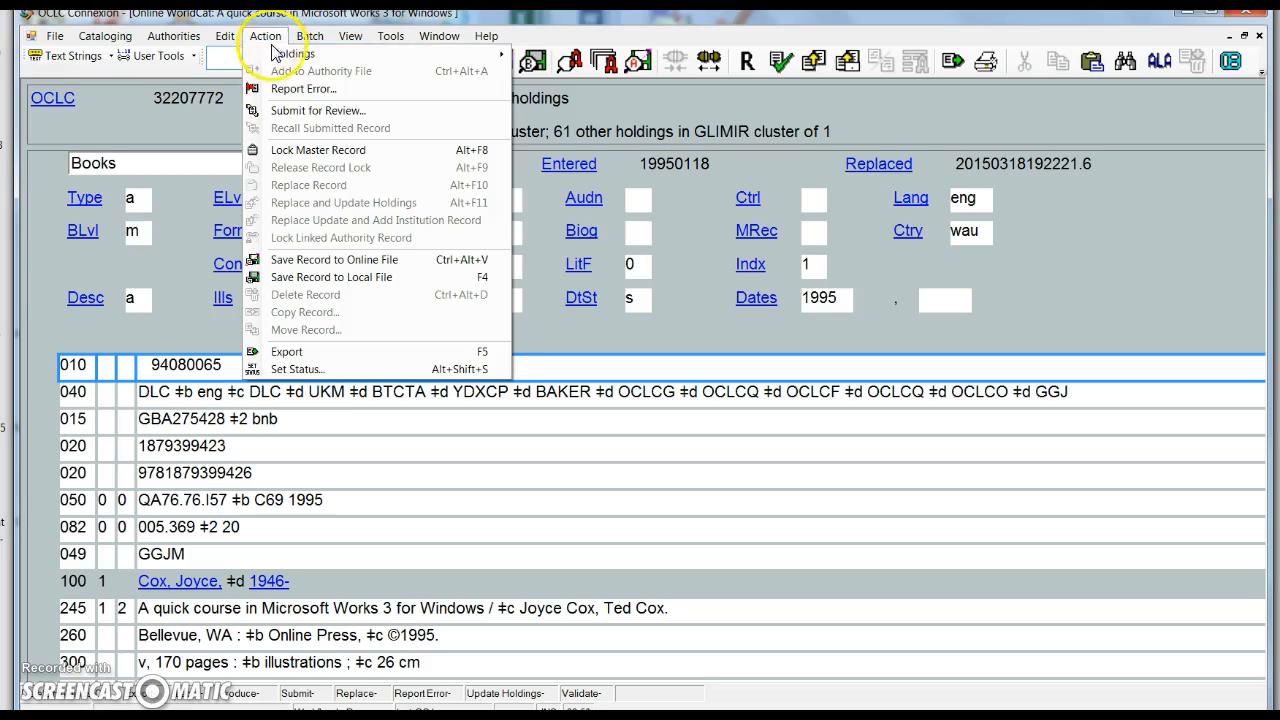
mouse_move(287, 60)
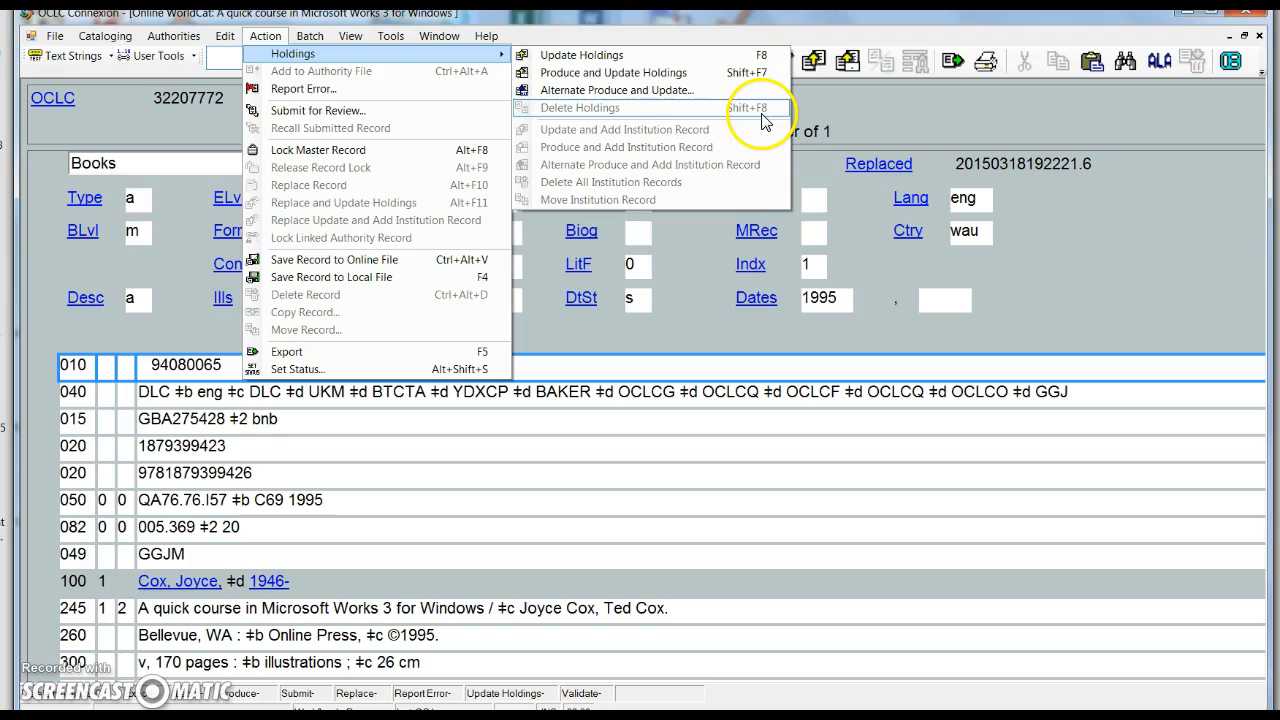
click(693, 283)
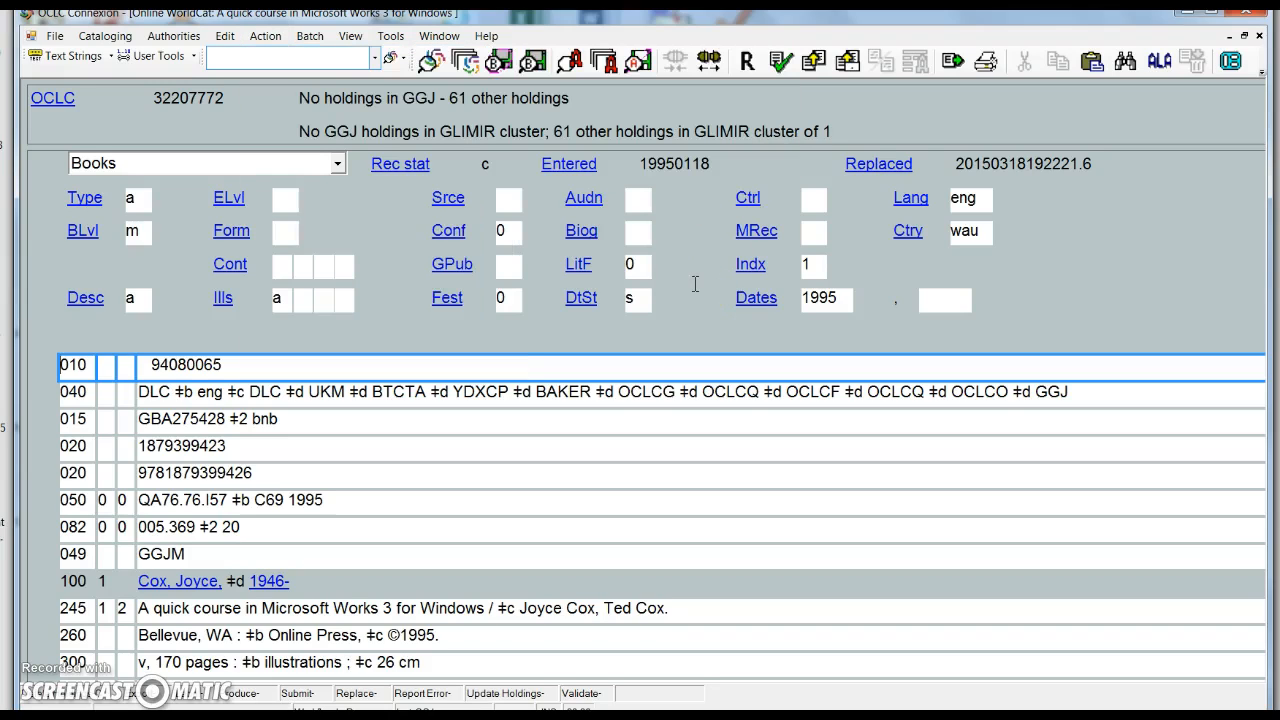
Submit Batch Holdings by OCLC Number with 32207772 pasted and Delete Holdings chosen, then return to Alma.
click(311, 38)
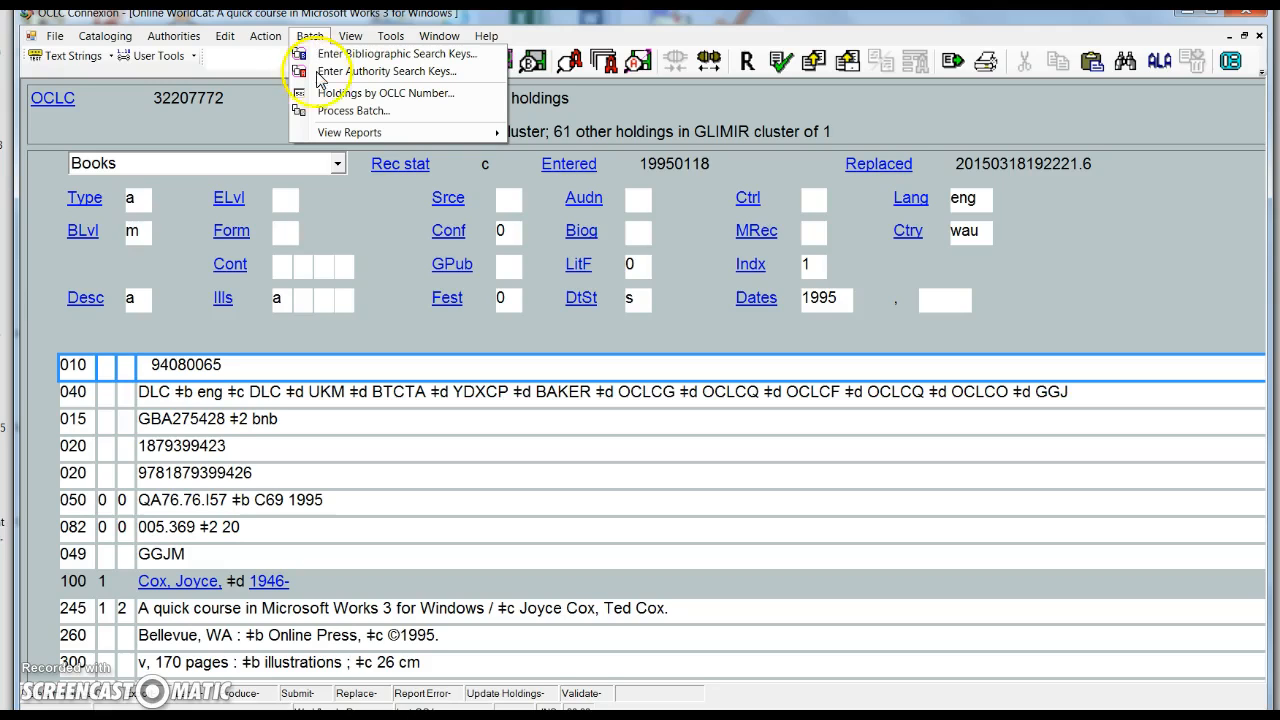
click(345, 93)
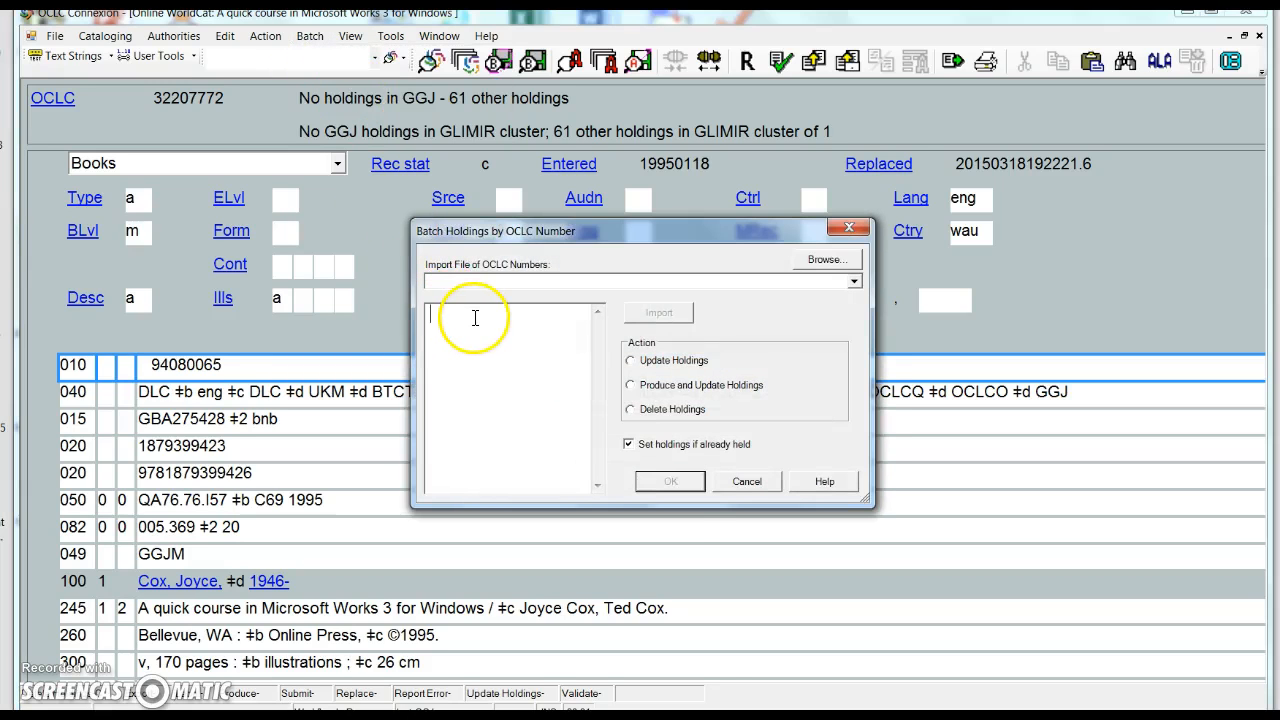
right_click(475, 318)
click(507, 390)
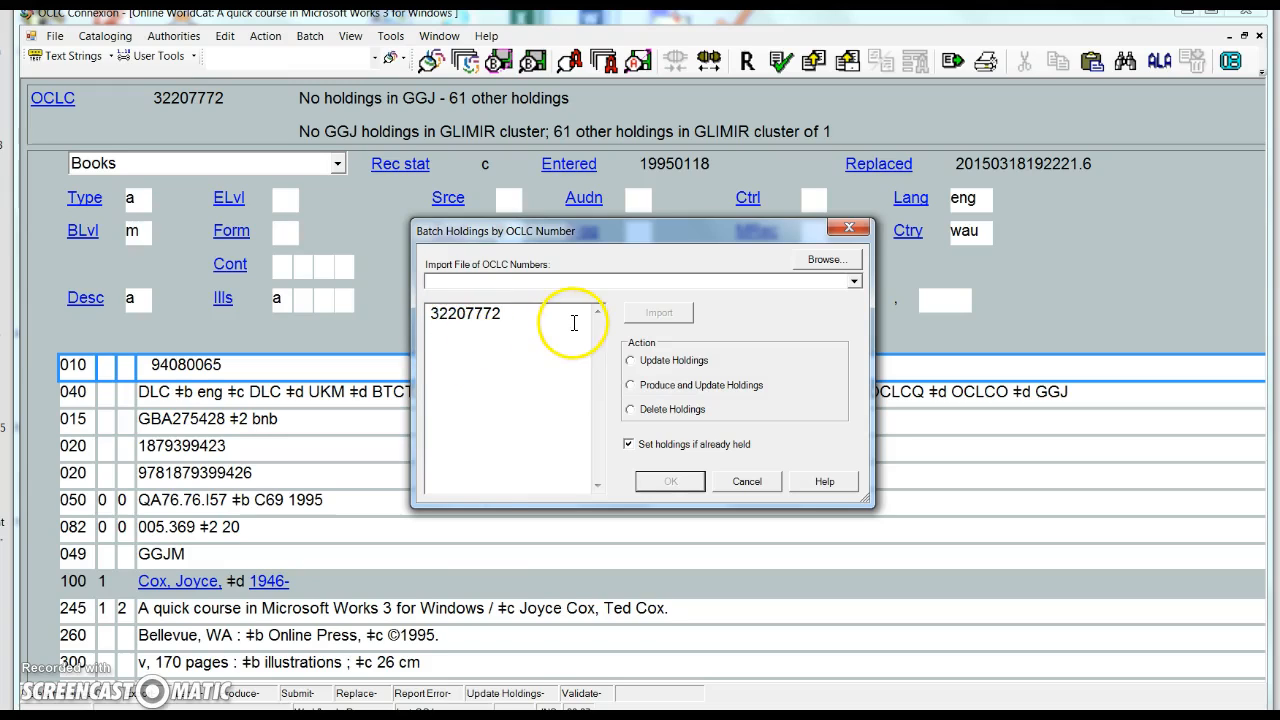
click(631, 410)
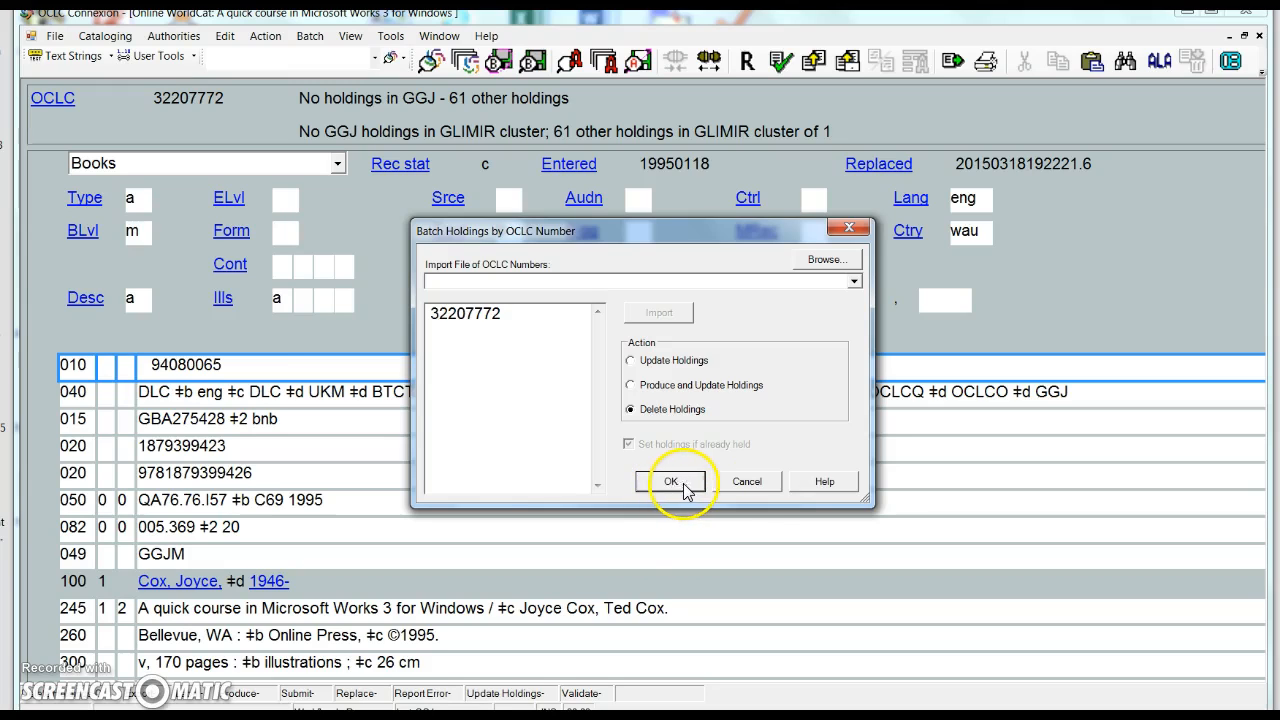
click(755, 484)
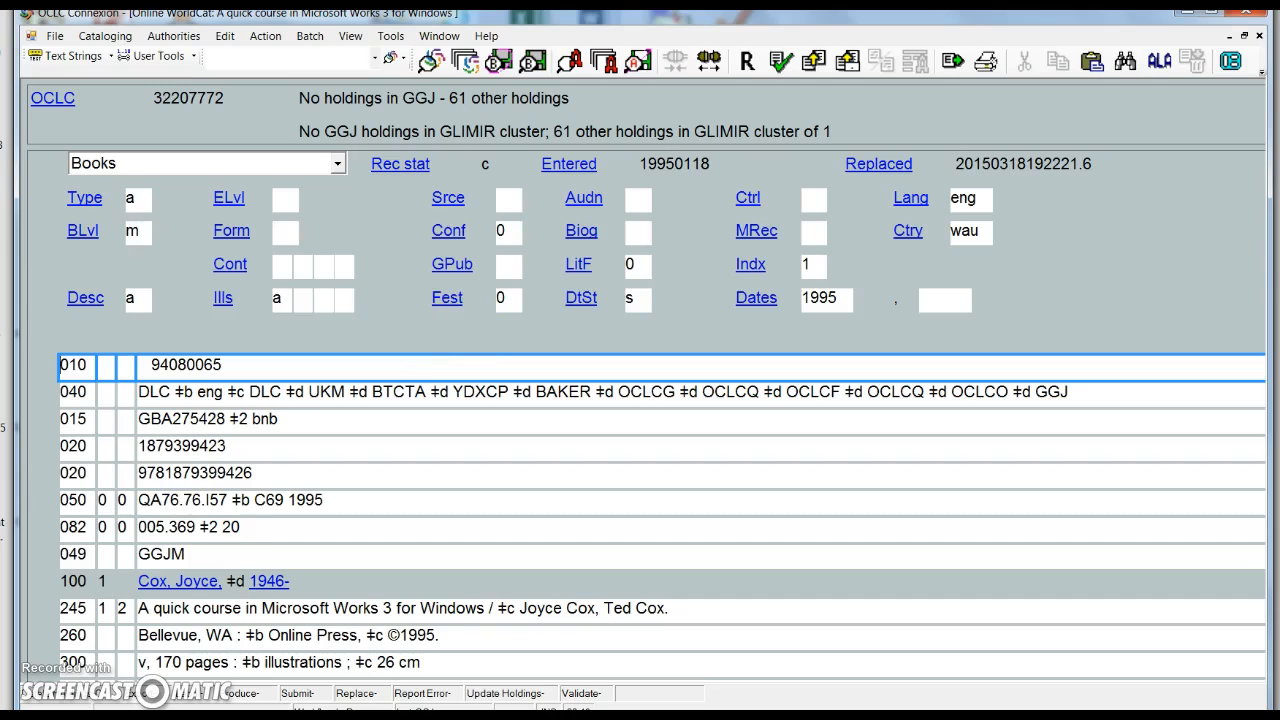
key(alt+Tab)
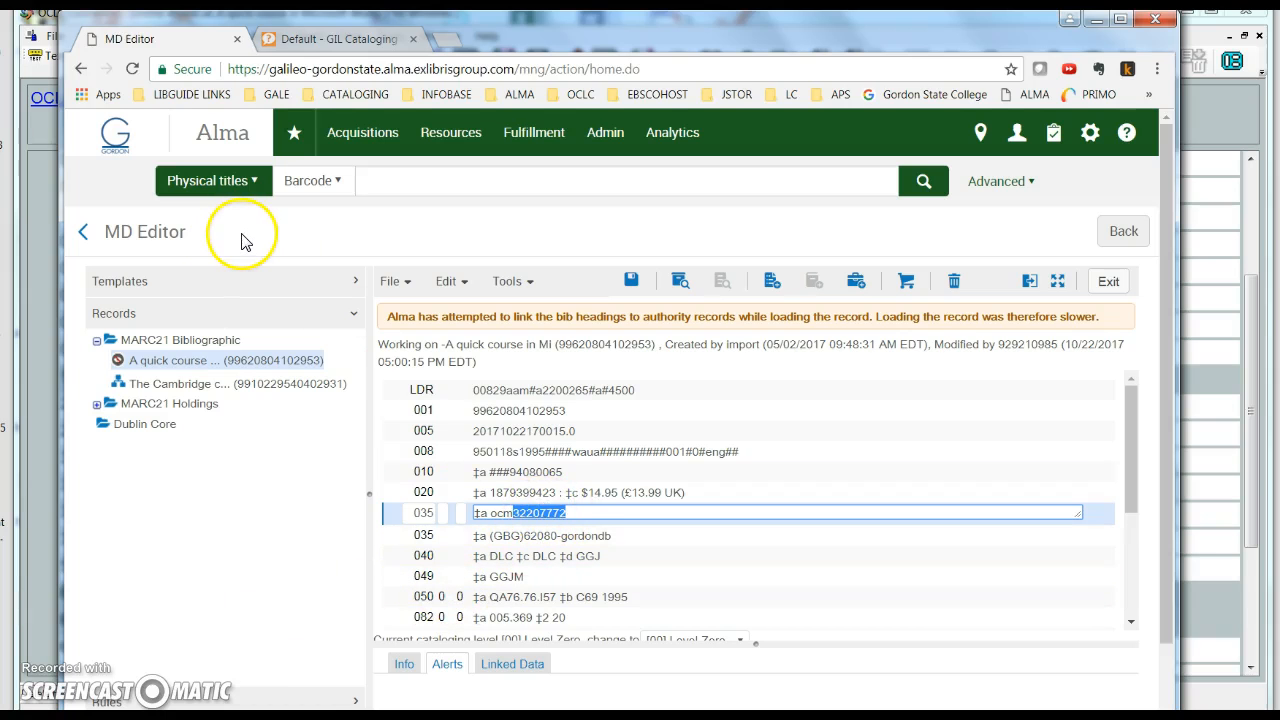
click(475, 411)
drag(475, 411, 610, 410)
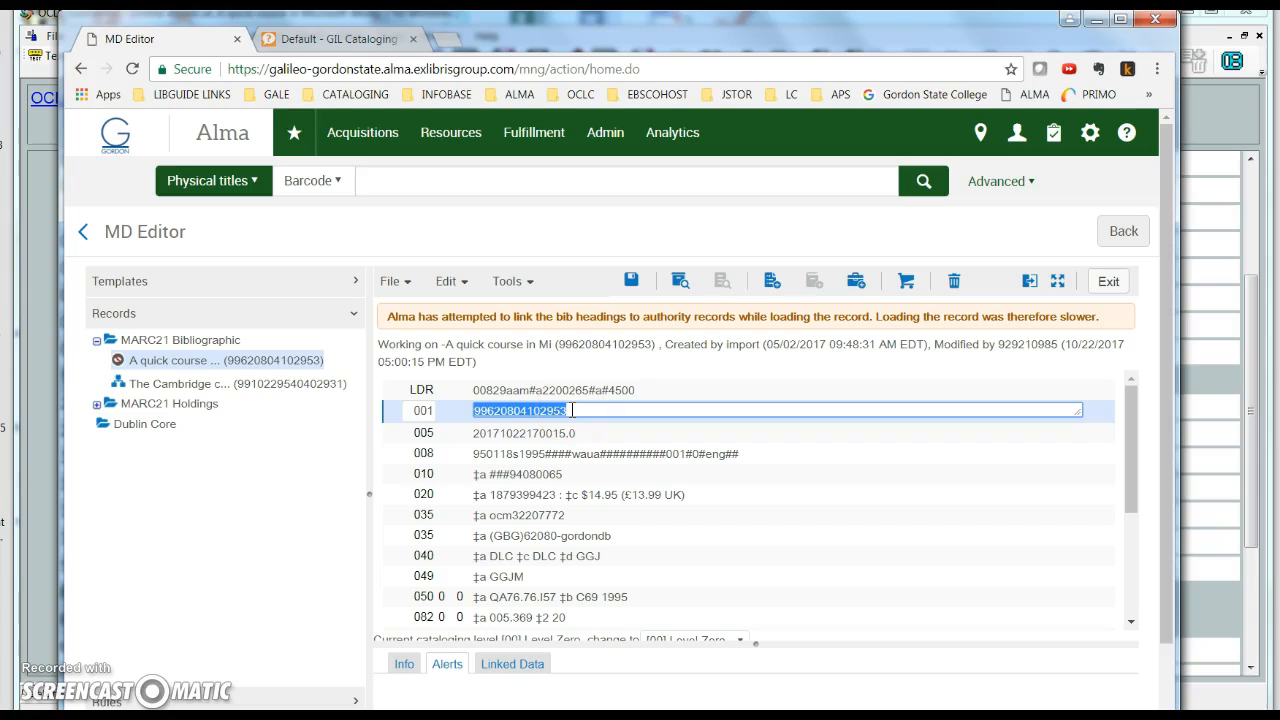
click(350, 39)
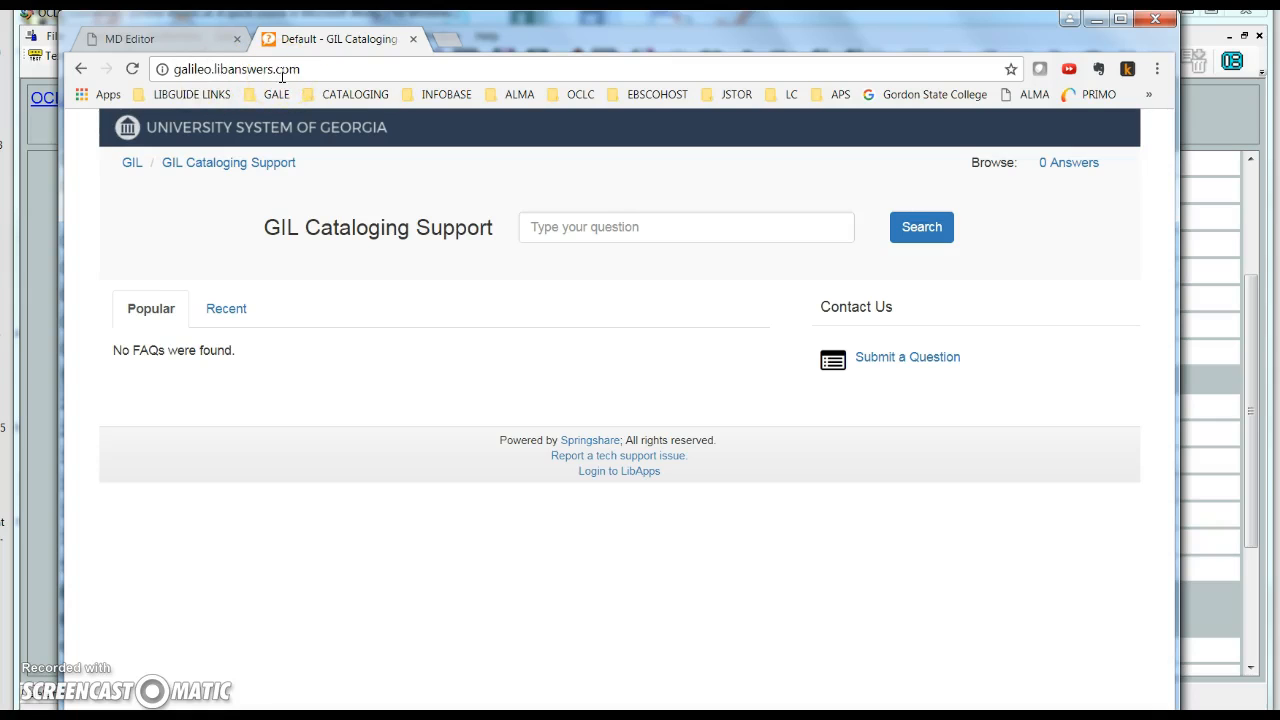
click(882, 357)
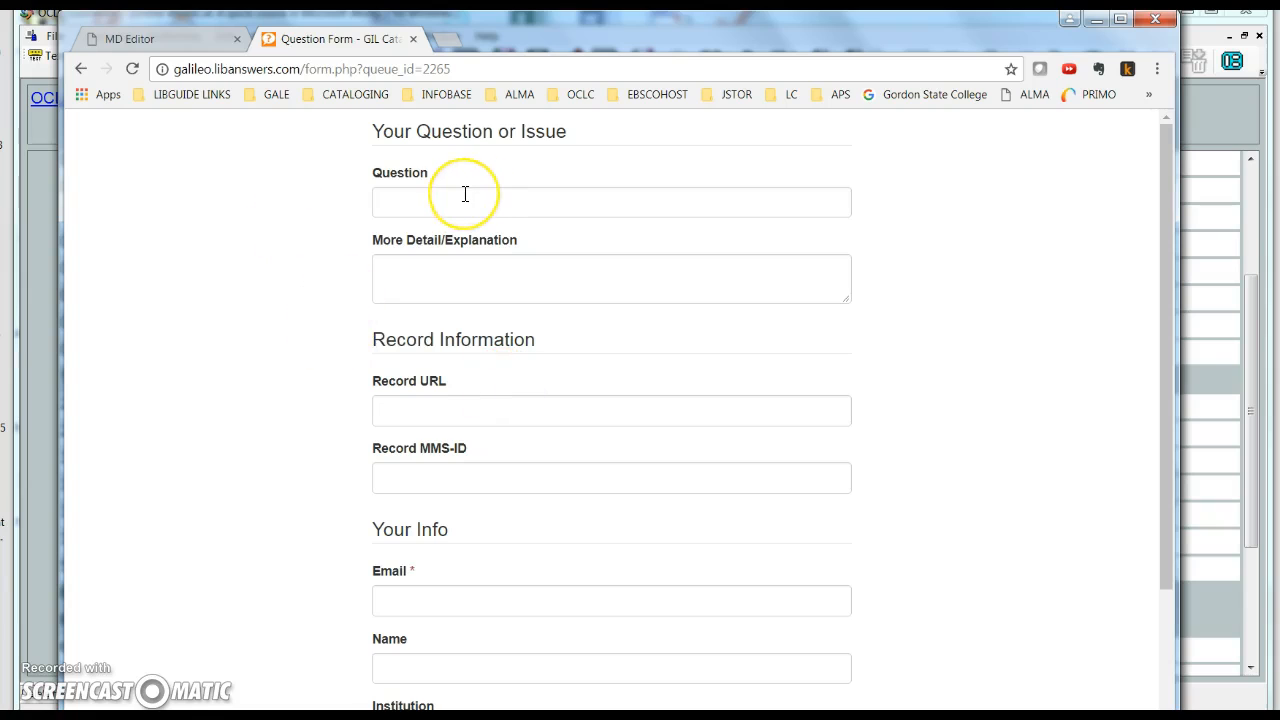
click(431, 482)
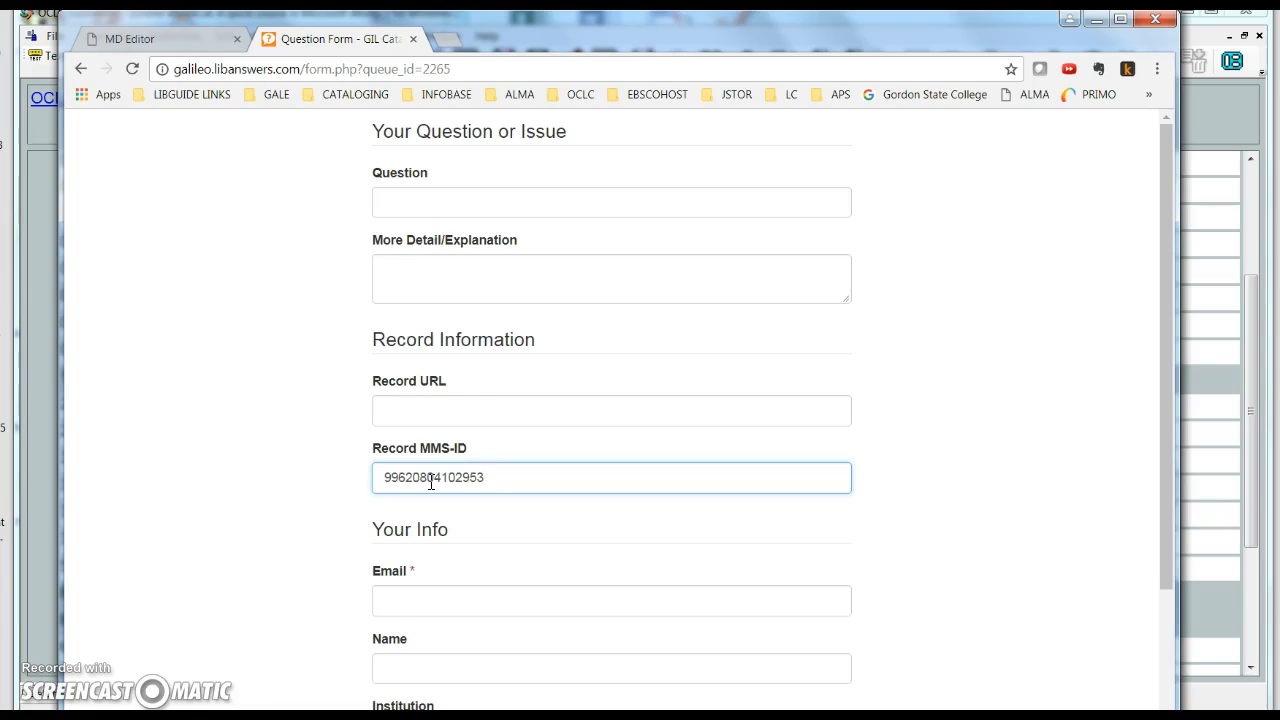
click(408, 266)
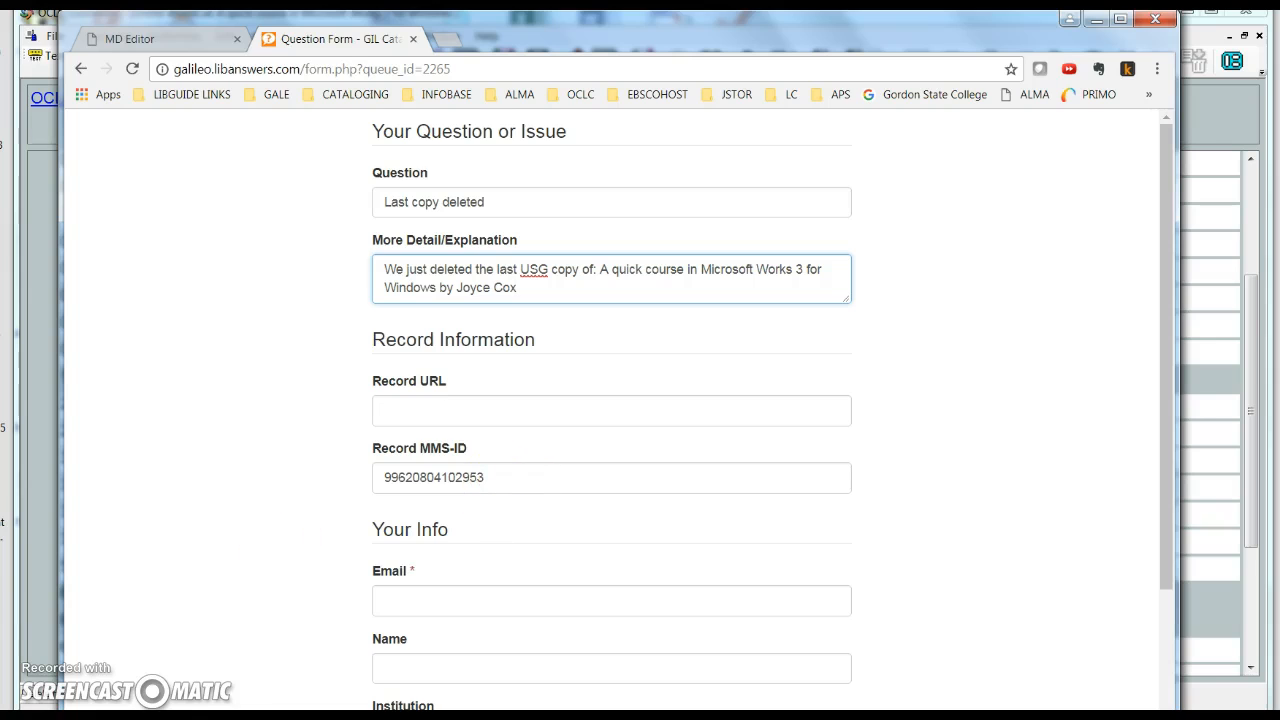
key(alt+Tab)
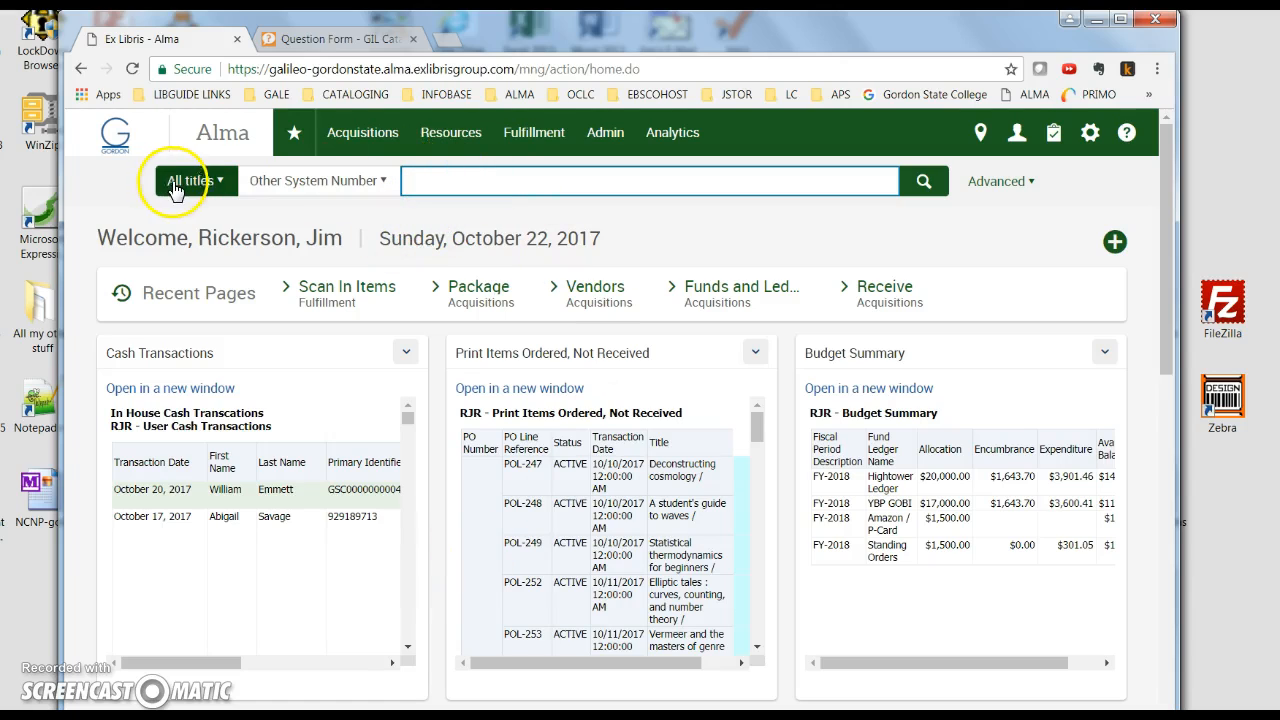
Search Alma titles by Other System Number 32207772.
right_click(445, 178)
click(491, 284)
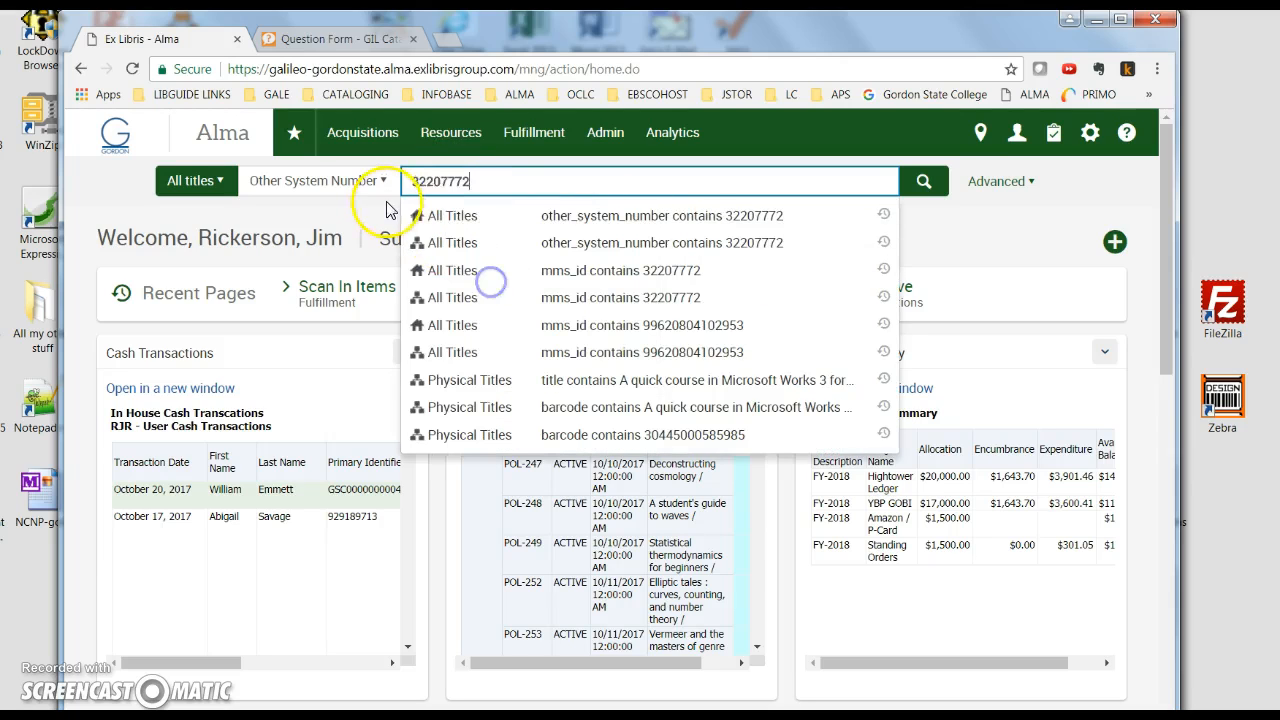
click(923, 181)
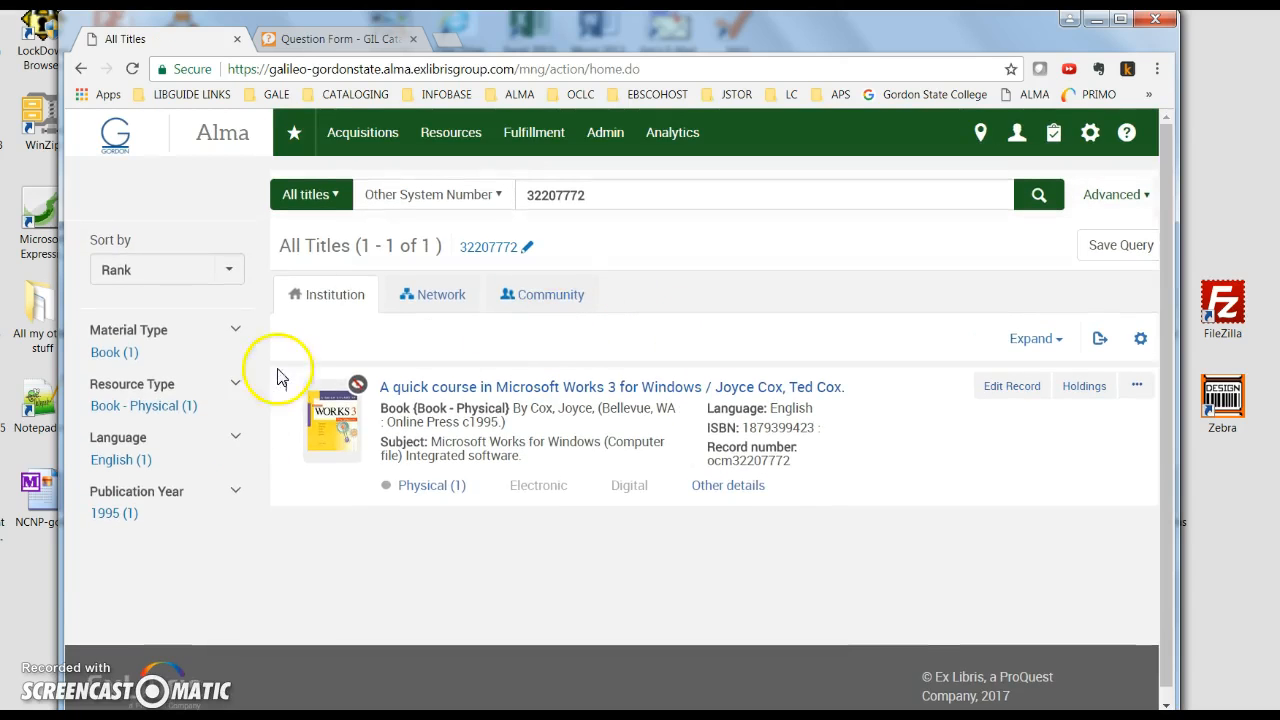
Confirm the Hightower physical holding is withdrawn and suppressed, then view the Network record.
mouse_move(358, 396)
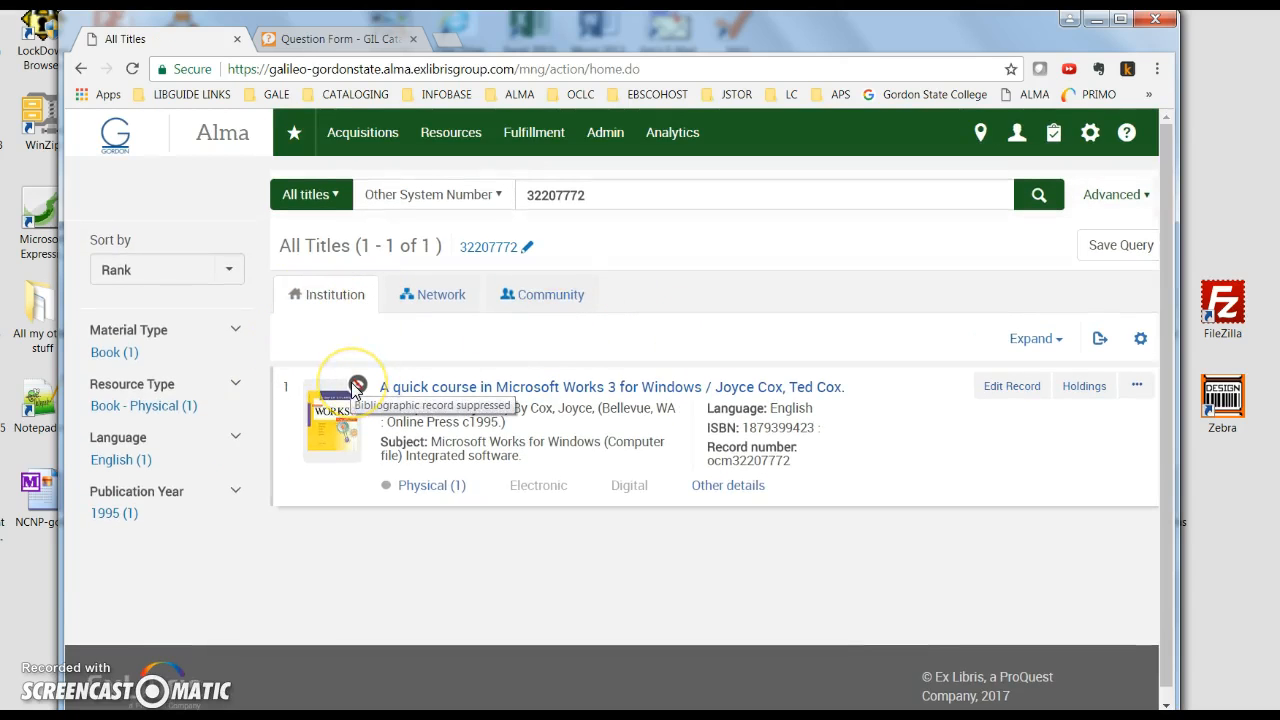
click(420, 485)
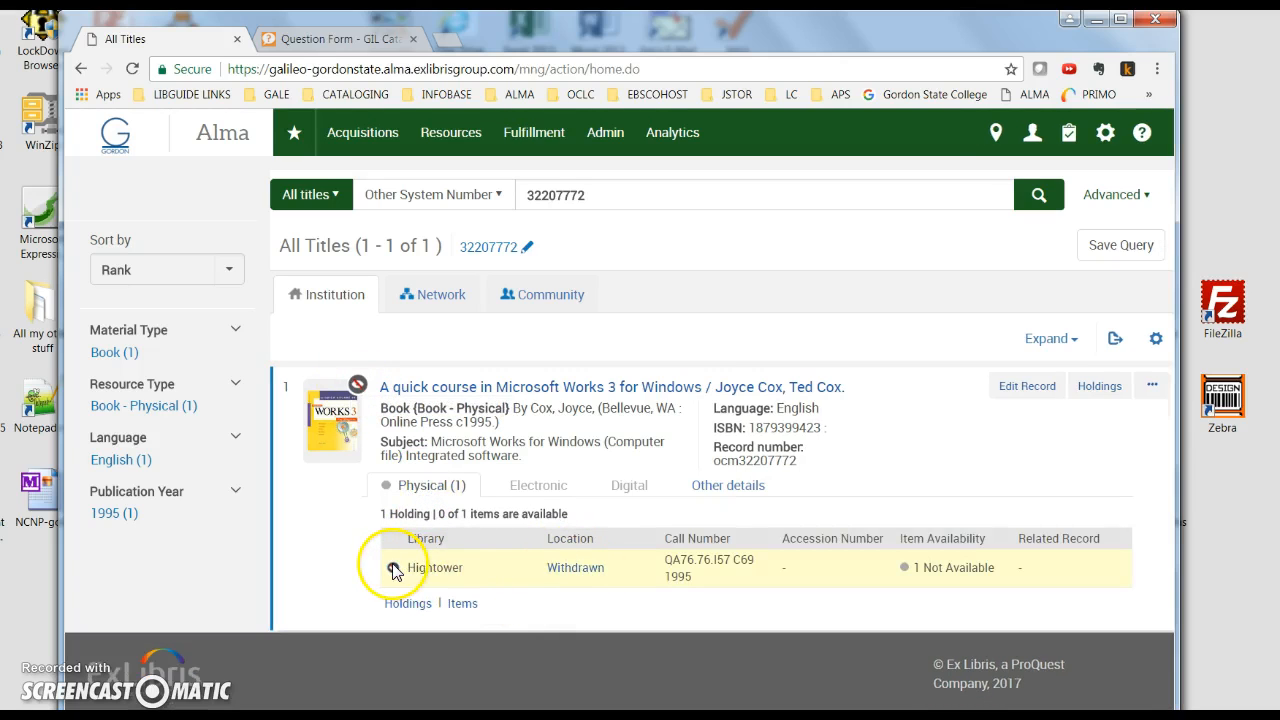
mouse_move(394, 570)
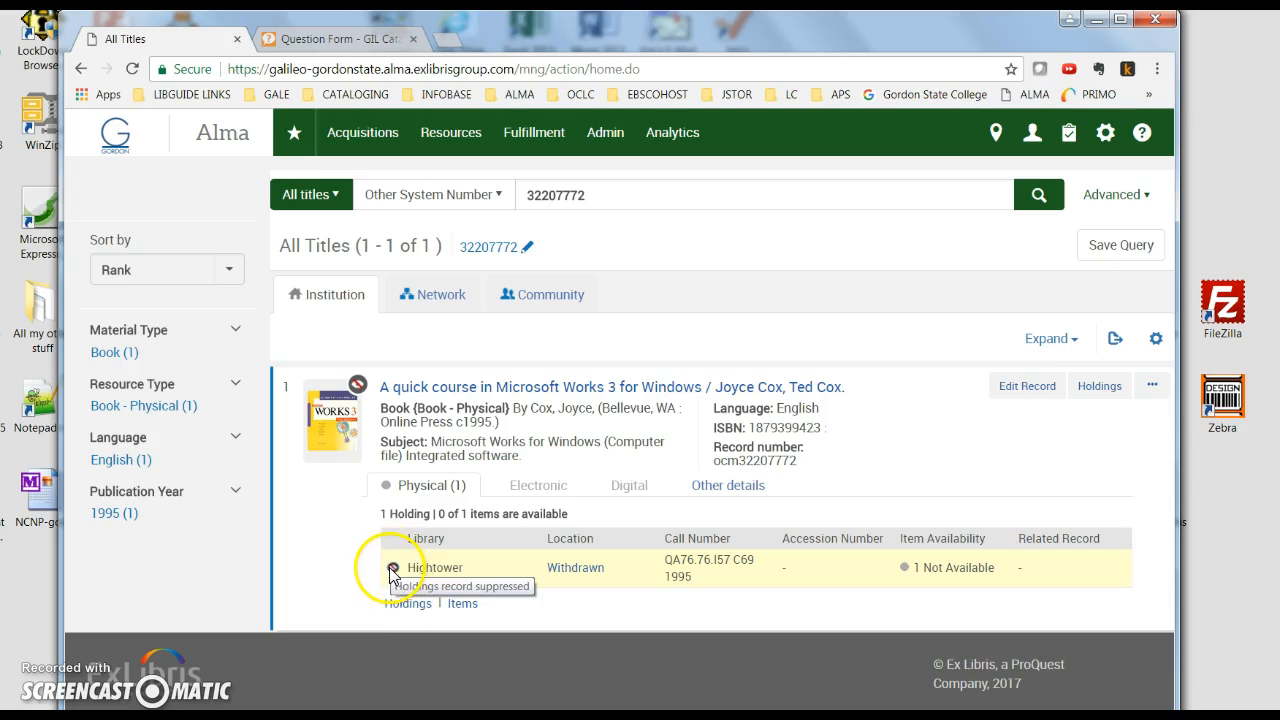
click(443, 298)
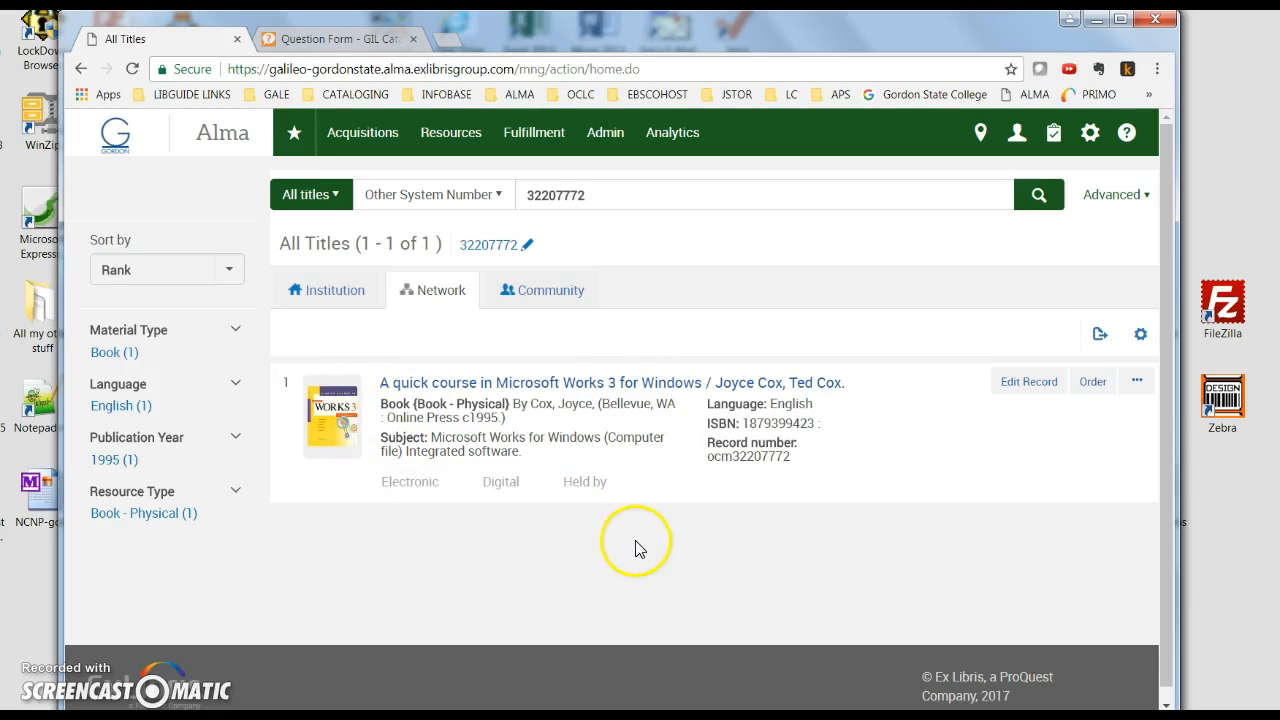
mouse_move(527, 712)
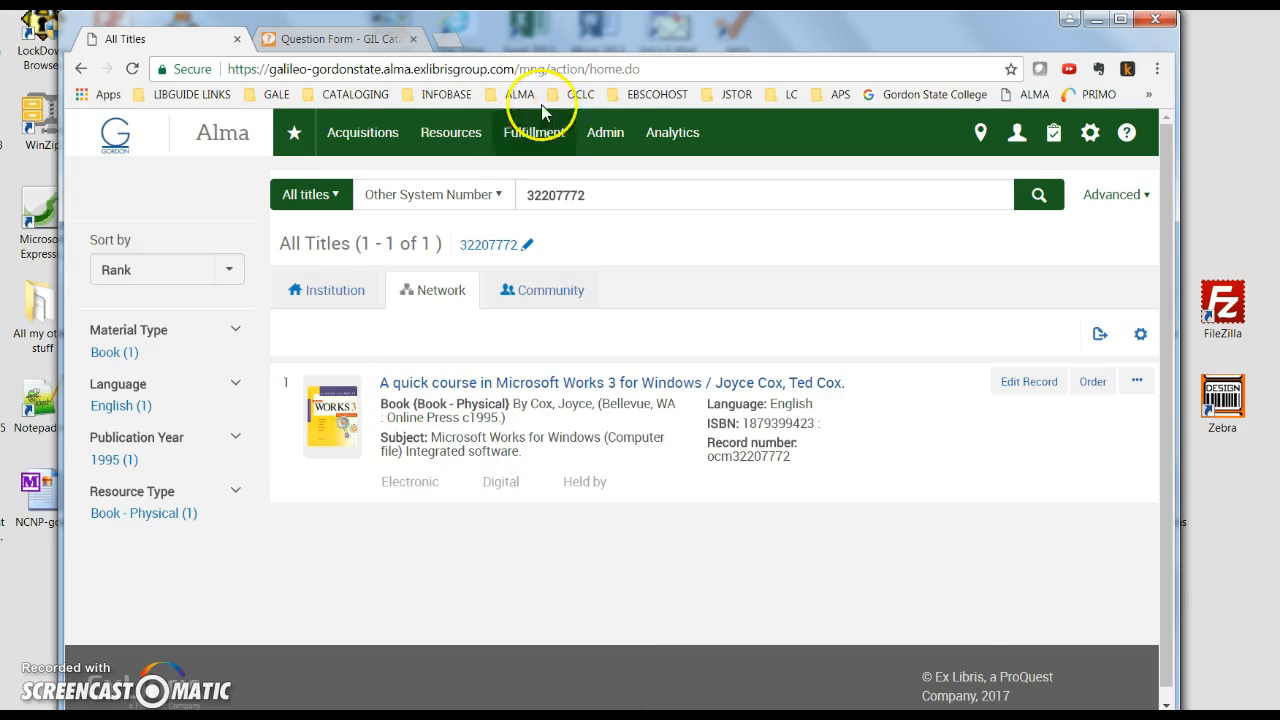
click(645, 69)
Put the Alma page address into the form's Record URL field.
right_click(645, 69)
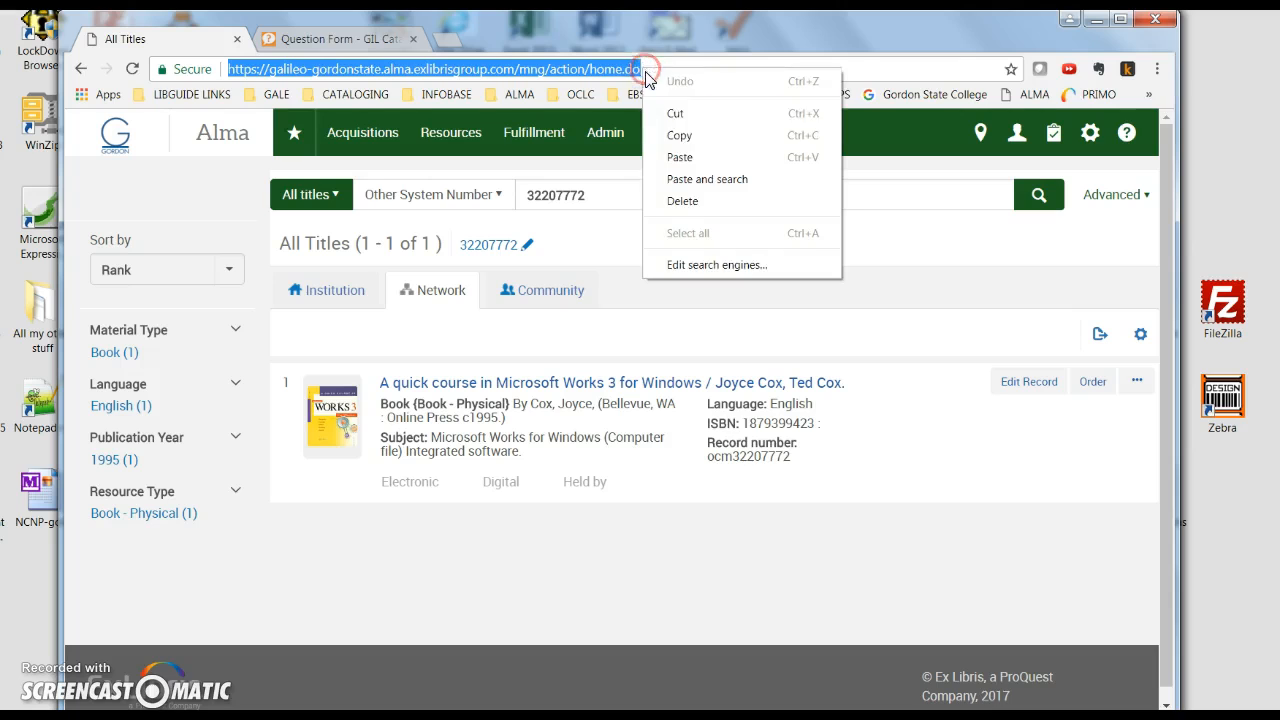
click(684, 134)
click(347, 40)
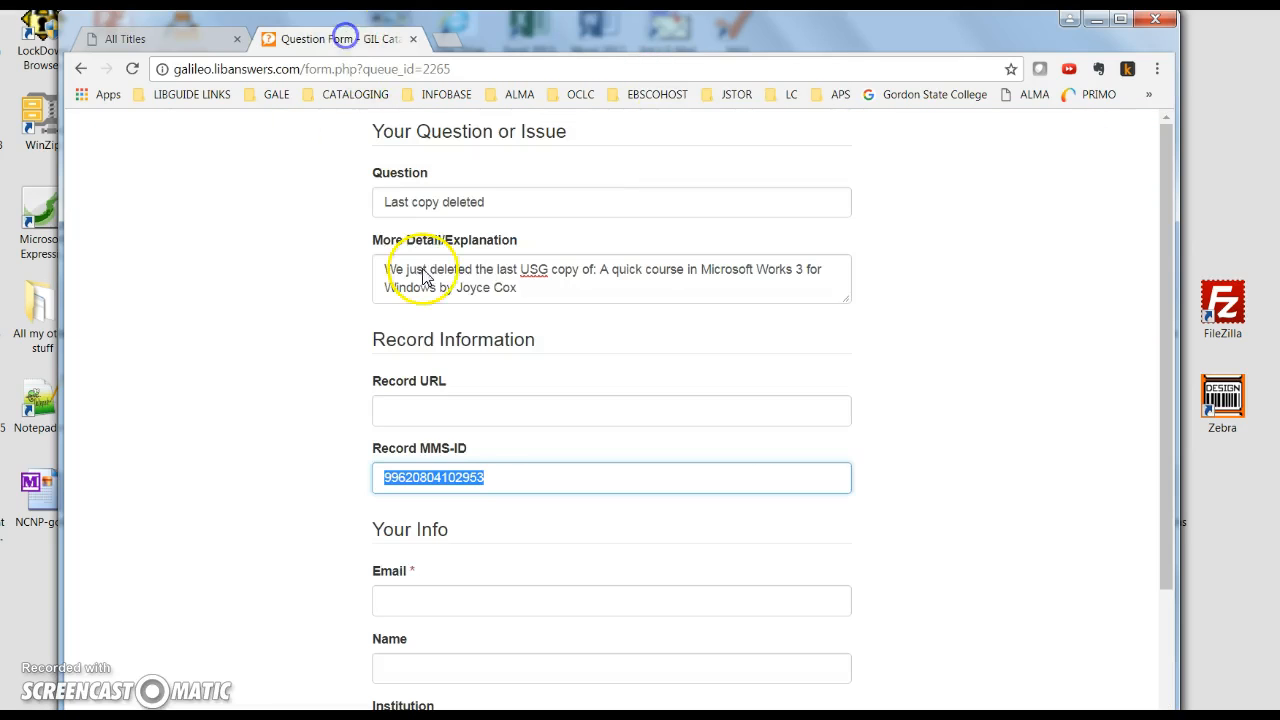
click(477, 409)
right_click(434, 410)
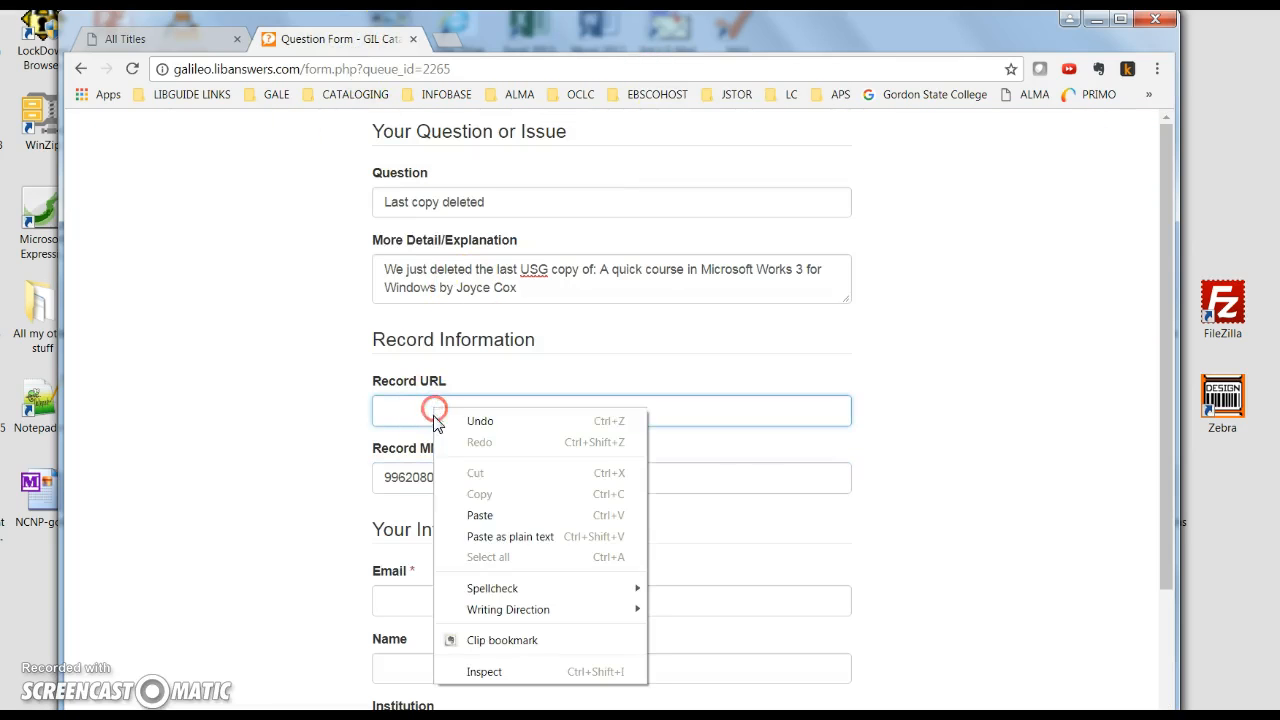
click(479, 515)
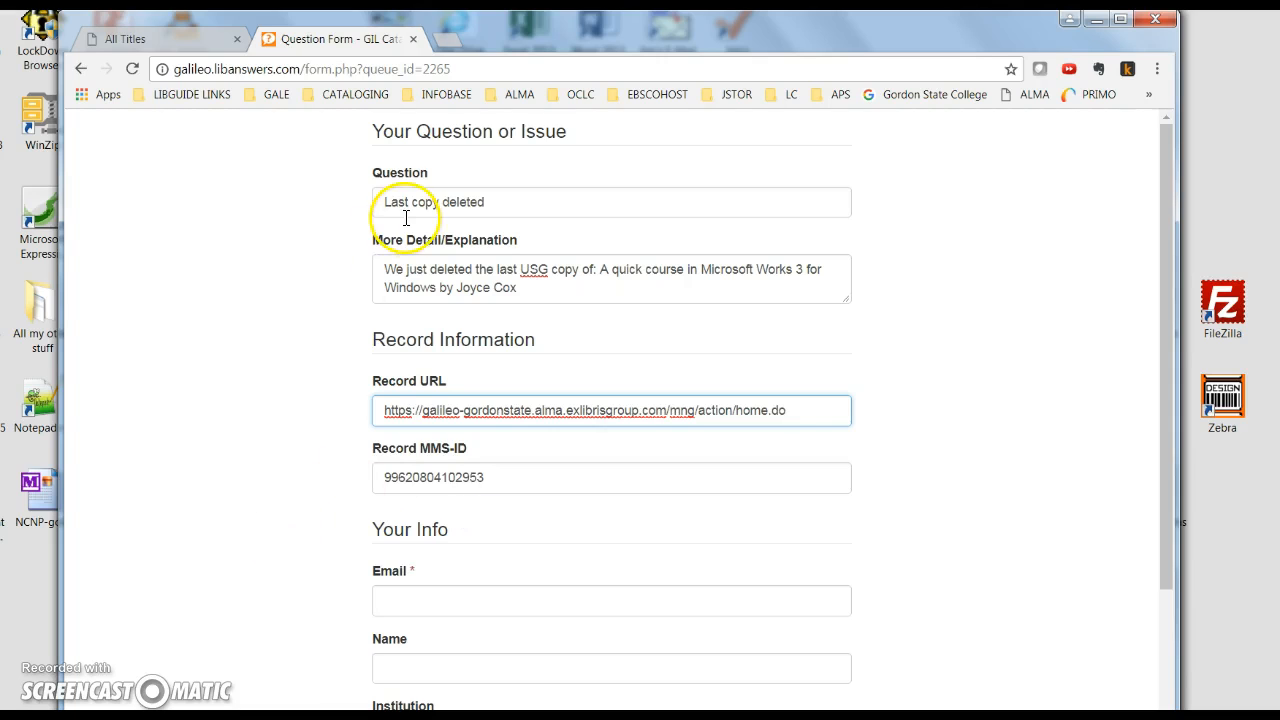
Autofill the contact e-mail and name, and choose Gordon State College as the institution.
scroll(437, 410, down, 2)
click(423, 431)
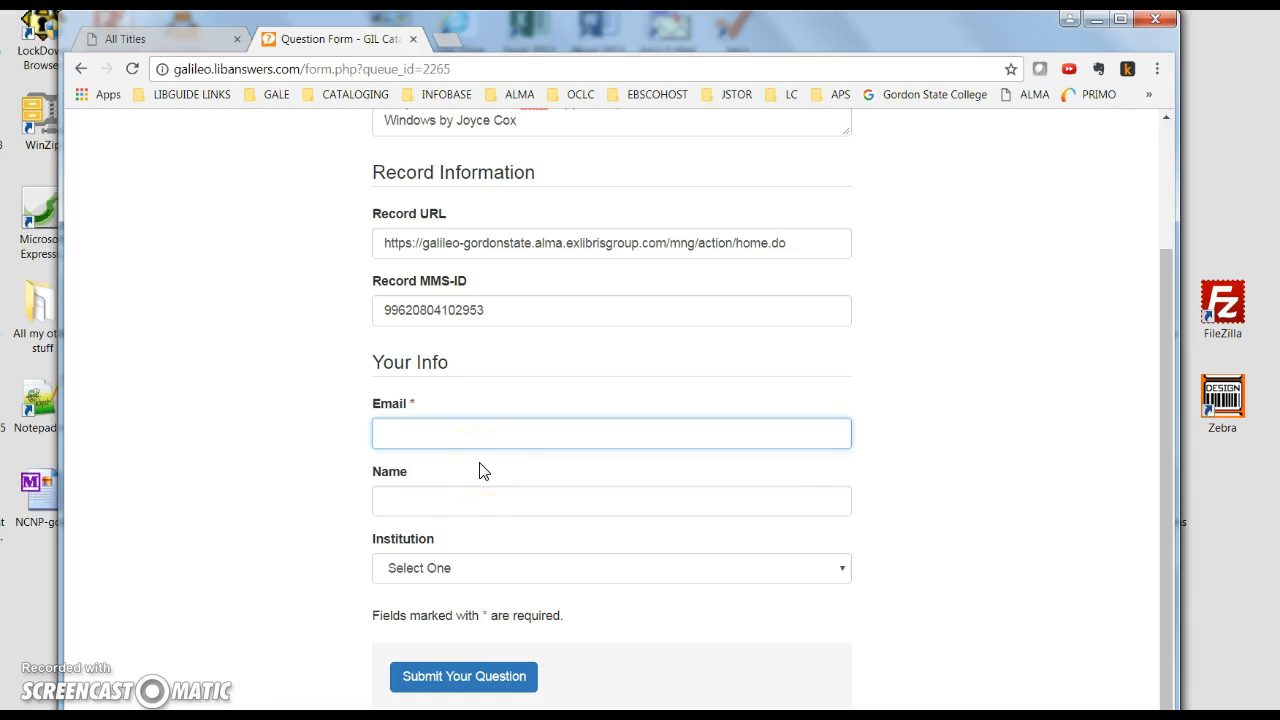
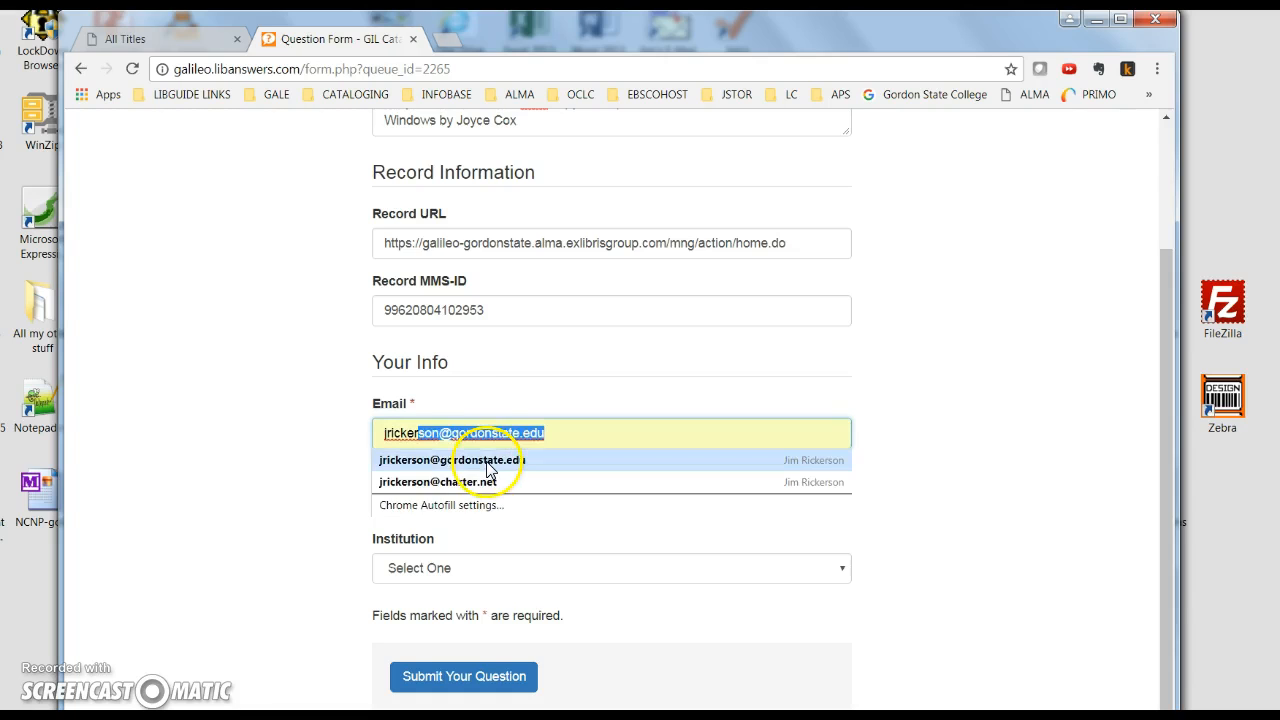
click(482, 462)
click(443, 570)
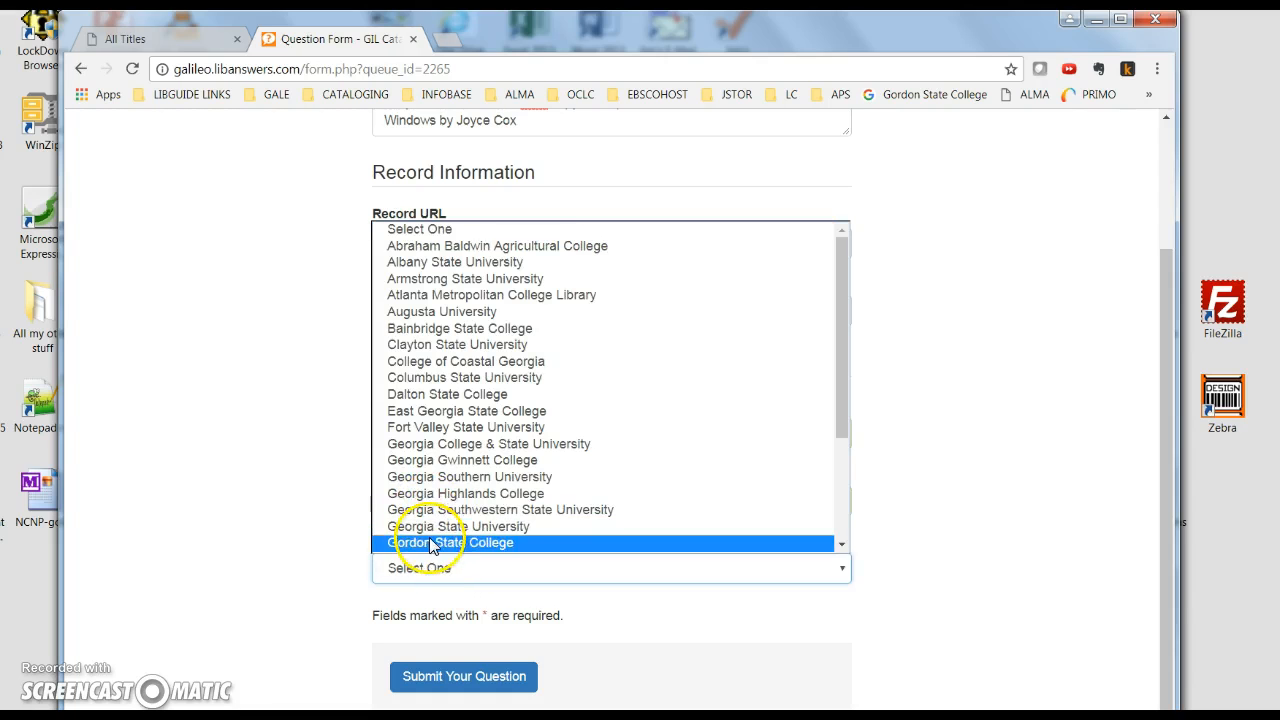
click(435, 541)
Double-check the Alma results, then submit the last-copy report.
scroll(321, 606, up, 2)
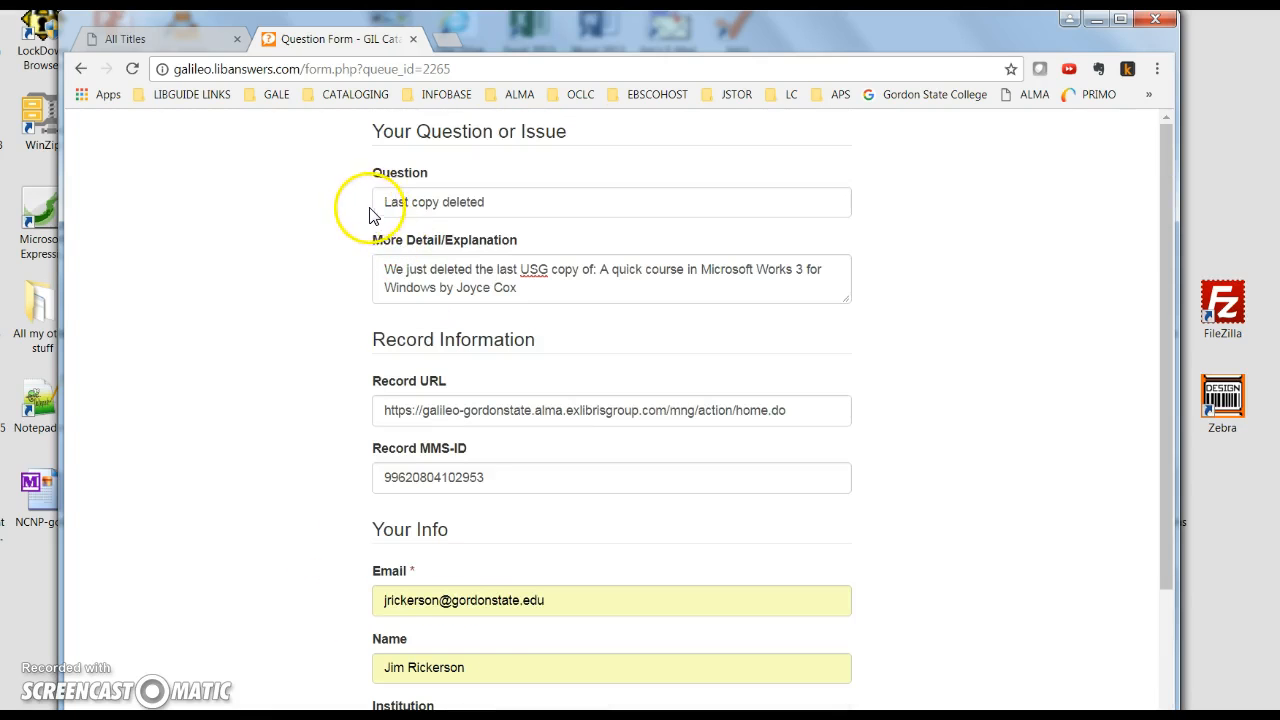
click(195, 44)
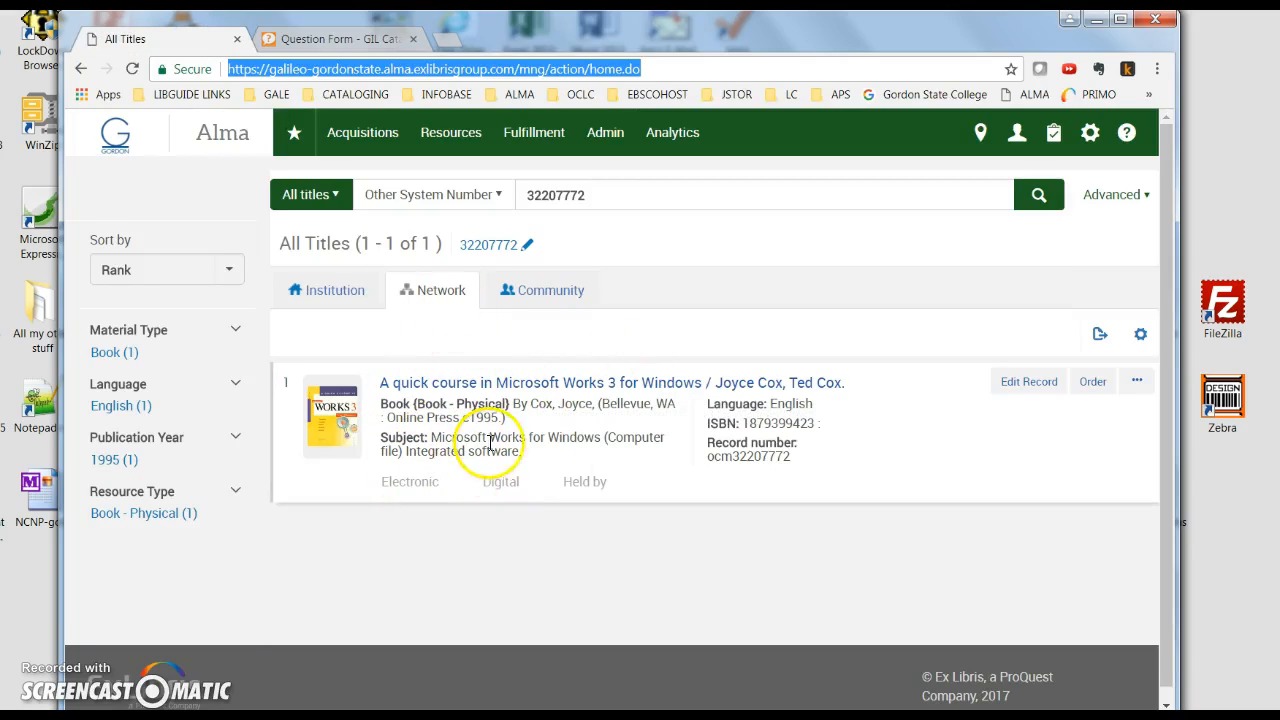
click(365, 39)
scroll(378, 618, down, 3)
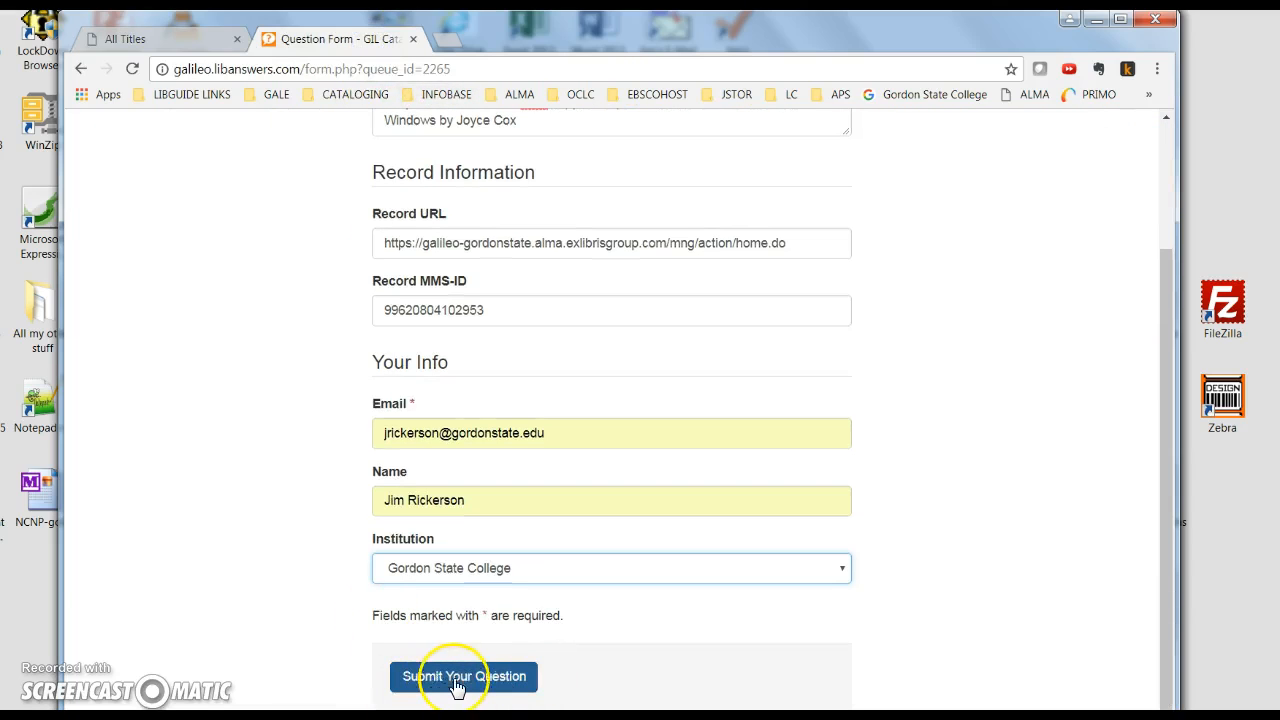
click(445, 680)
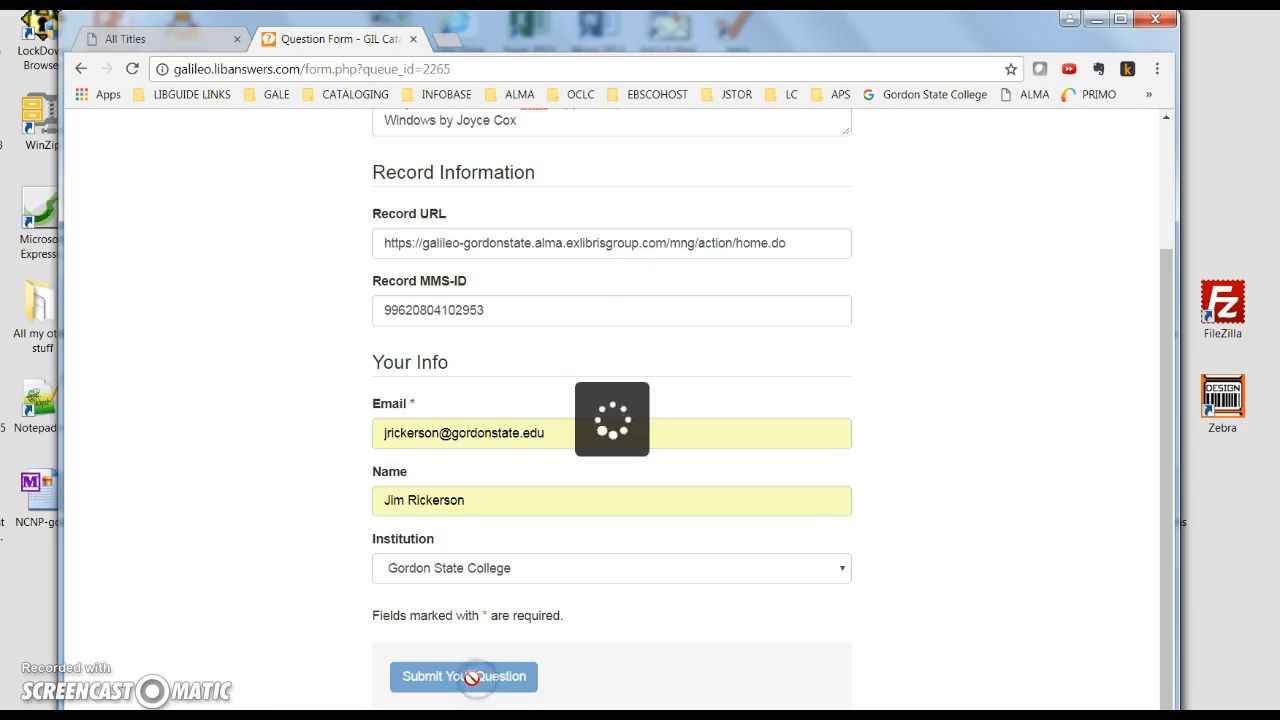